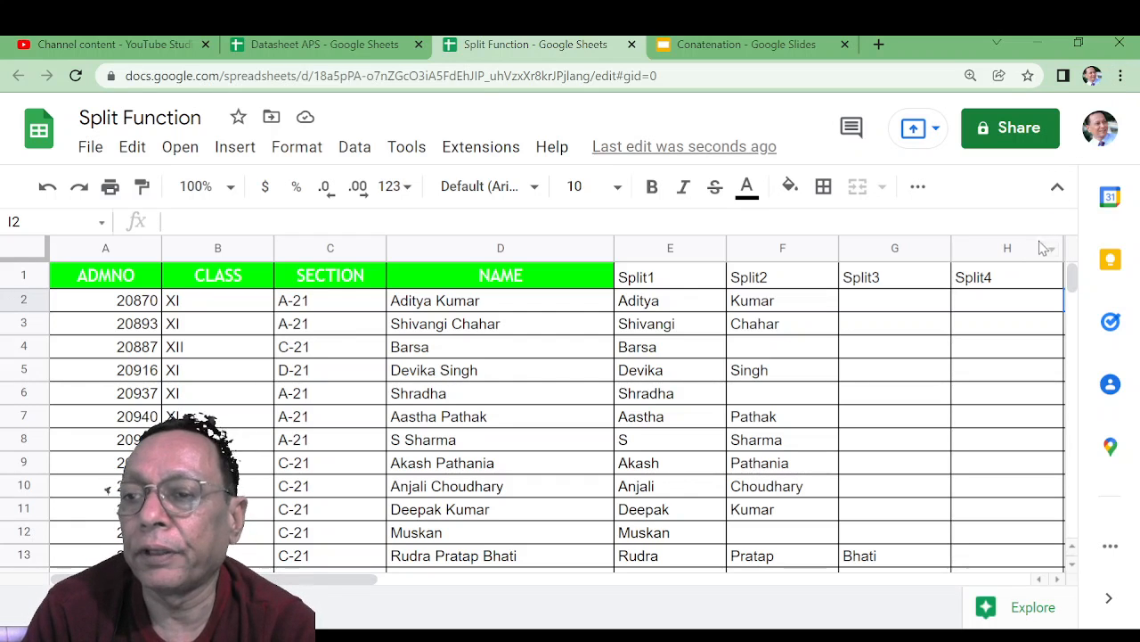
Step: Start a CONCATENATE formula in the first Email cell, I2, with the admission number in A2 as its first string
click(1008, 310)
key(Right)
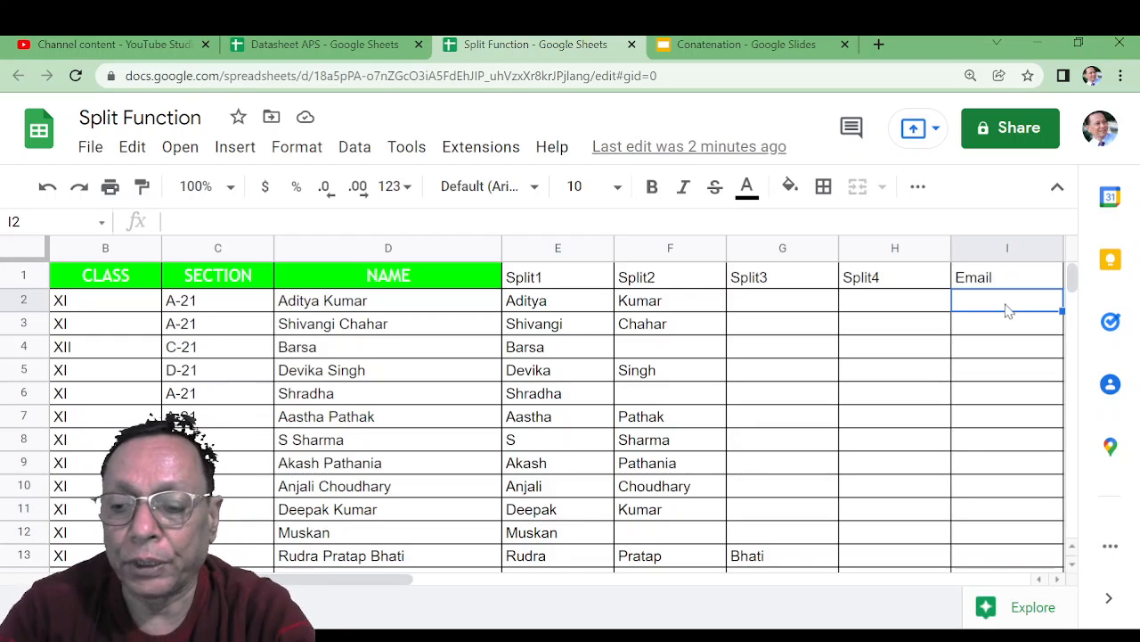
text(=)
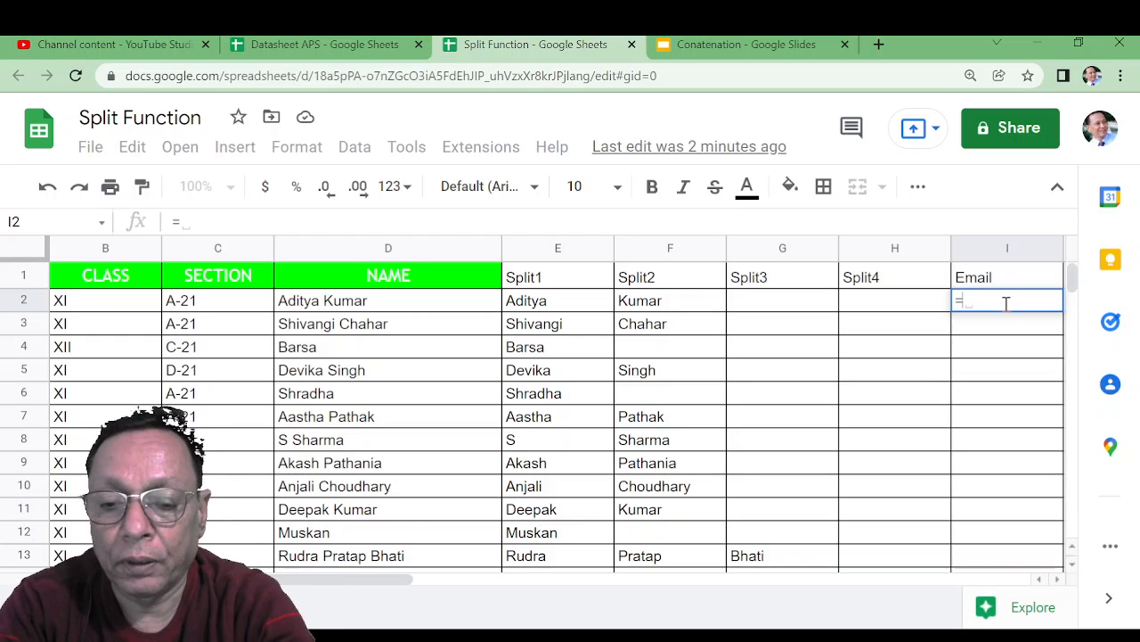
text(conc)
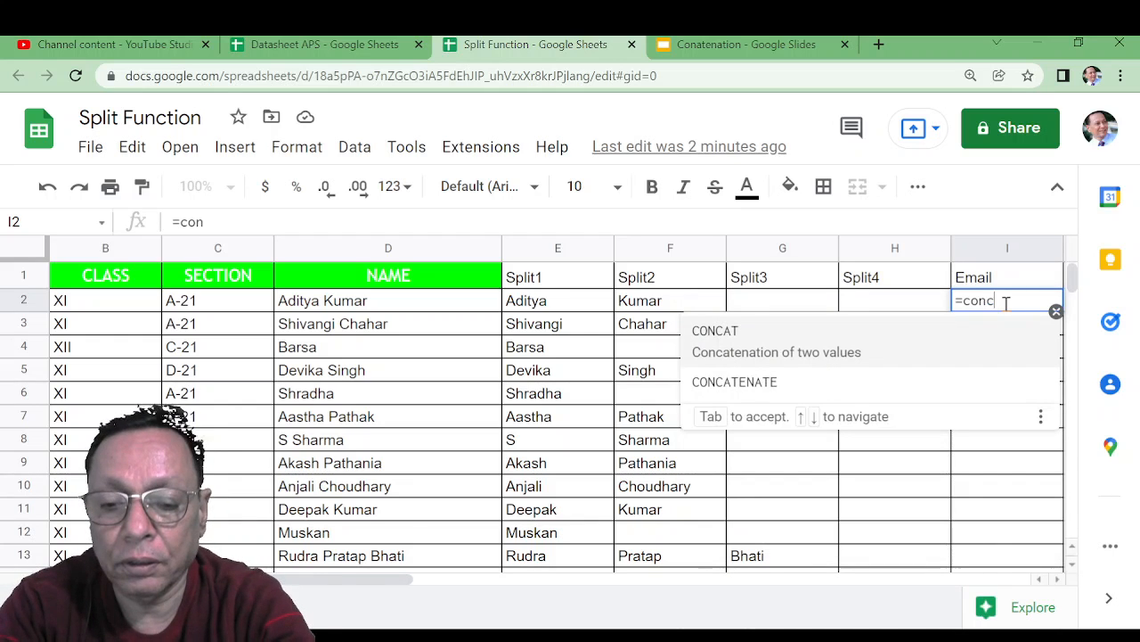
text(atenat)
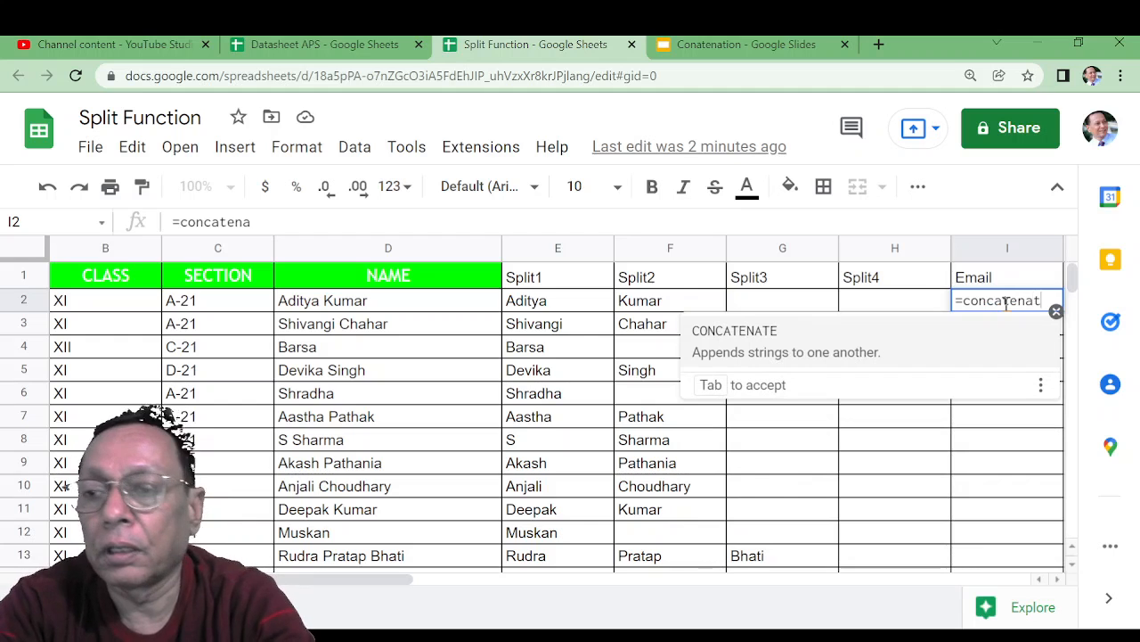
text(e()
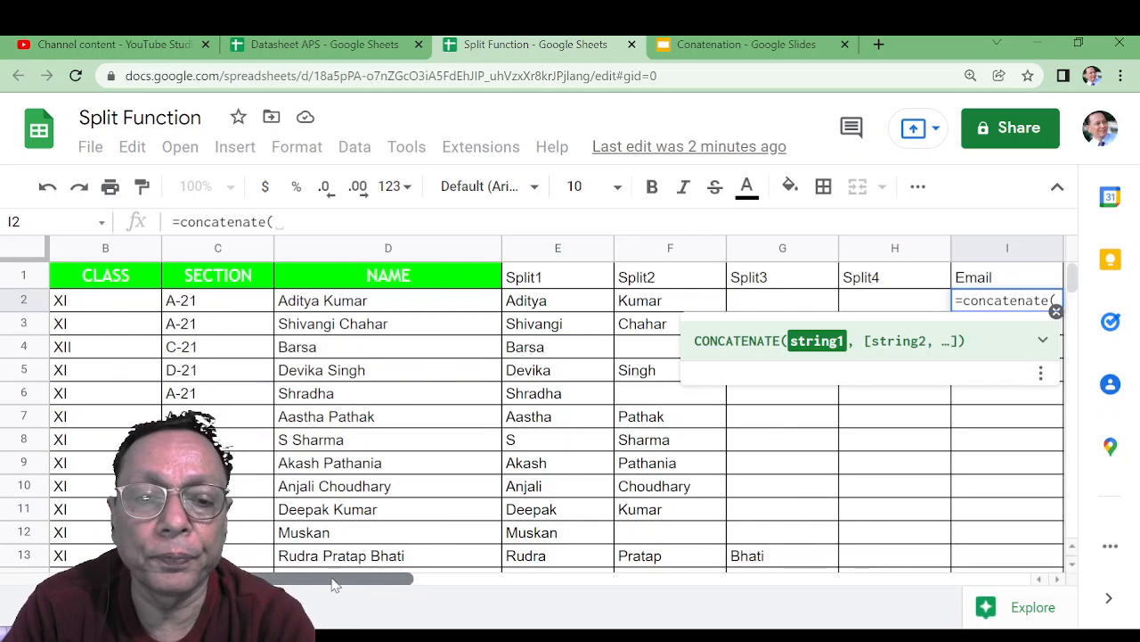
drag(330, 579, 295, 579)
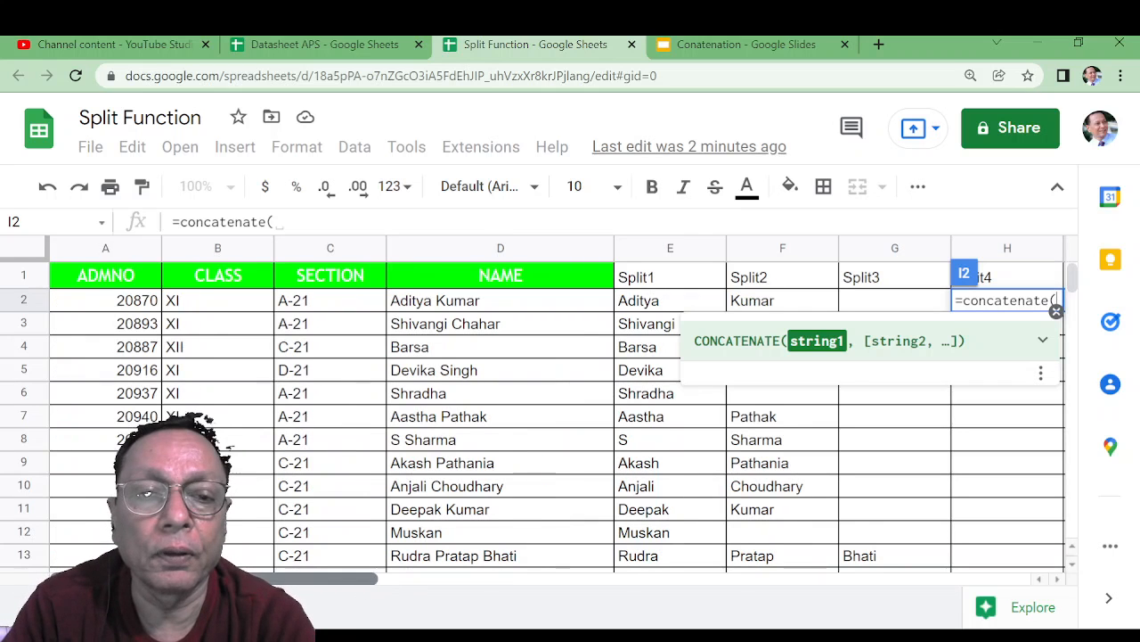
click(74, 304)
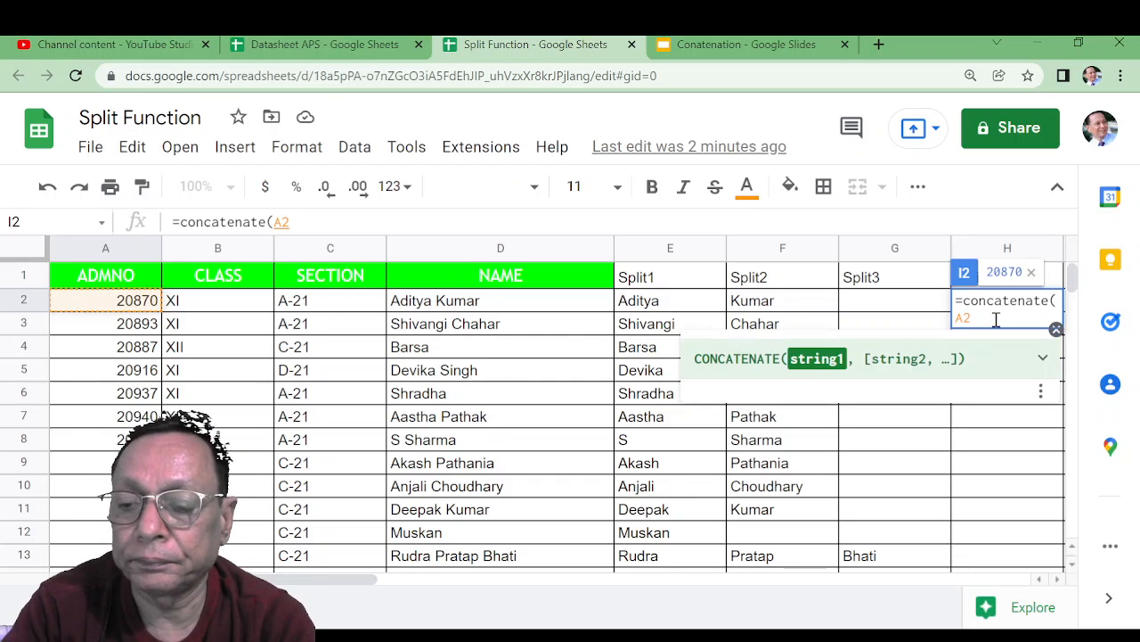
Step: Add len(e2<3,f2,e2) as the second string of the CONCATENATE formula in I2
text(,len)
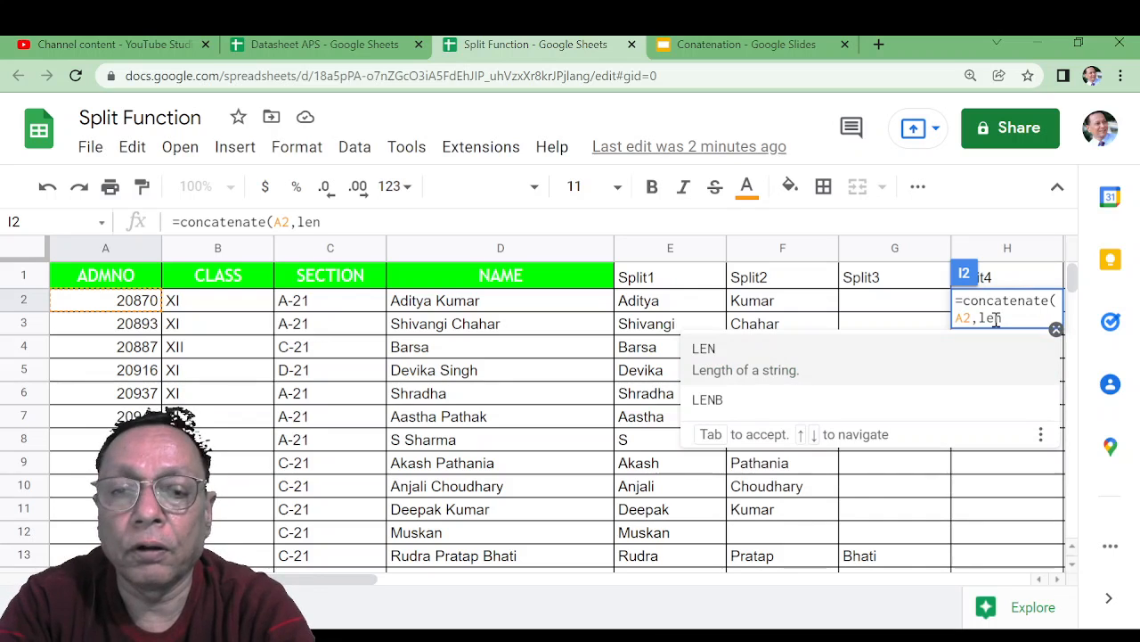
text(()
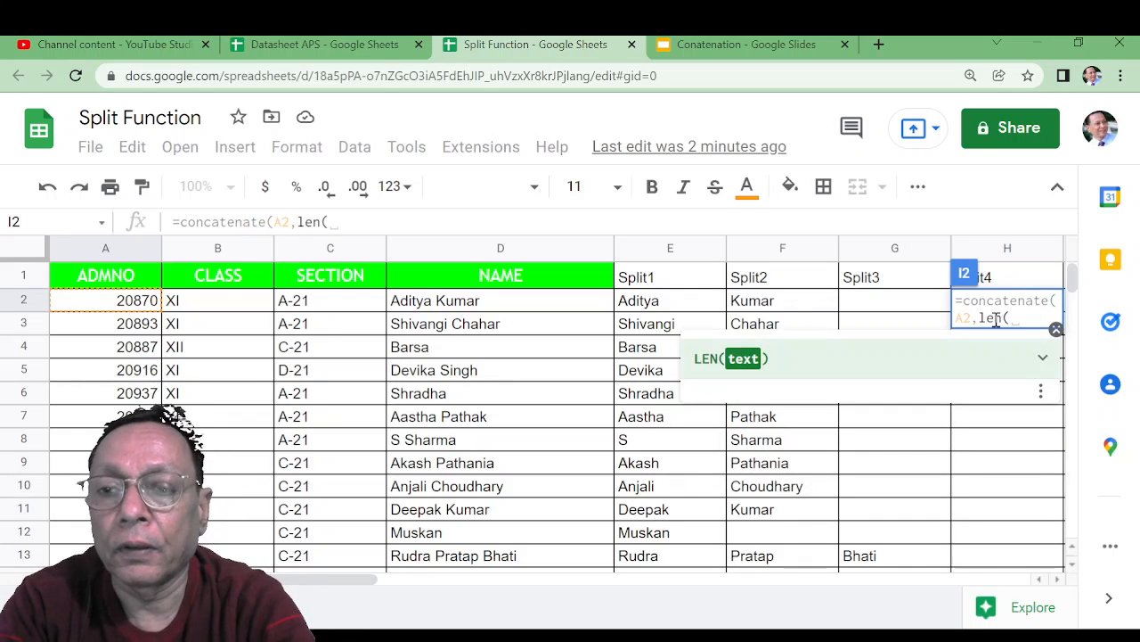
text(e2)
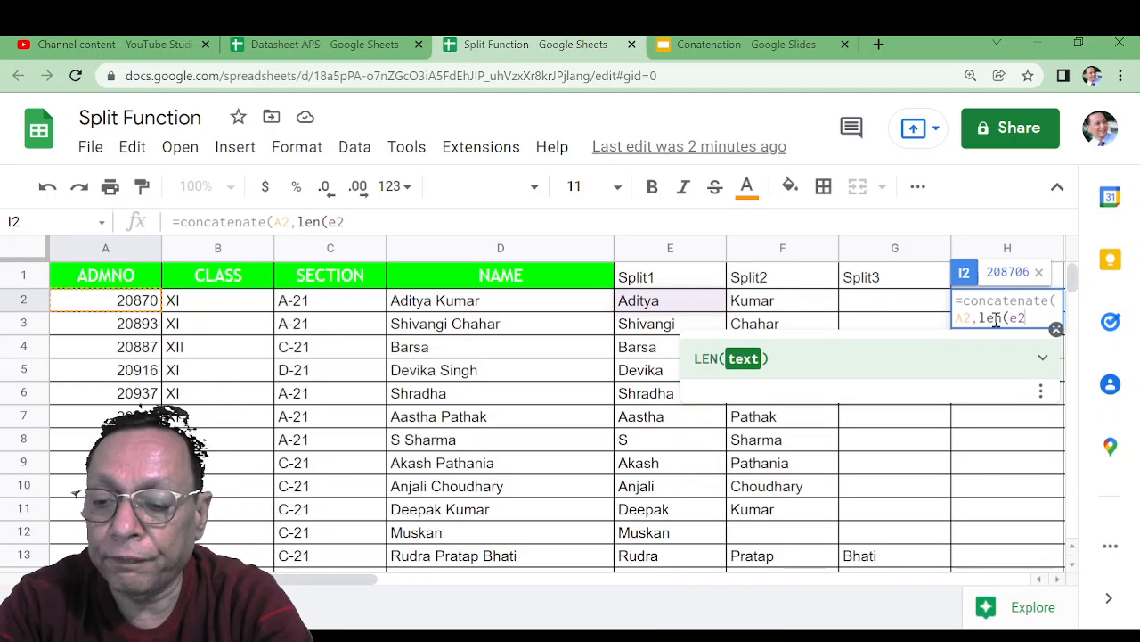
text(<)
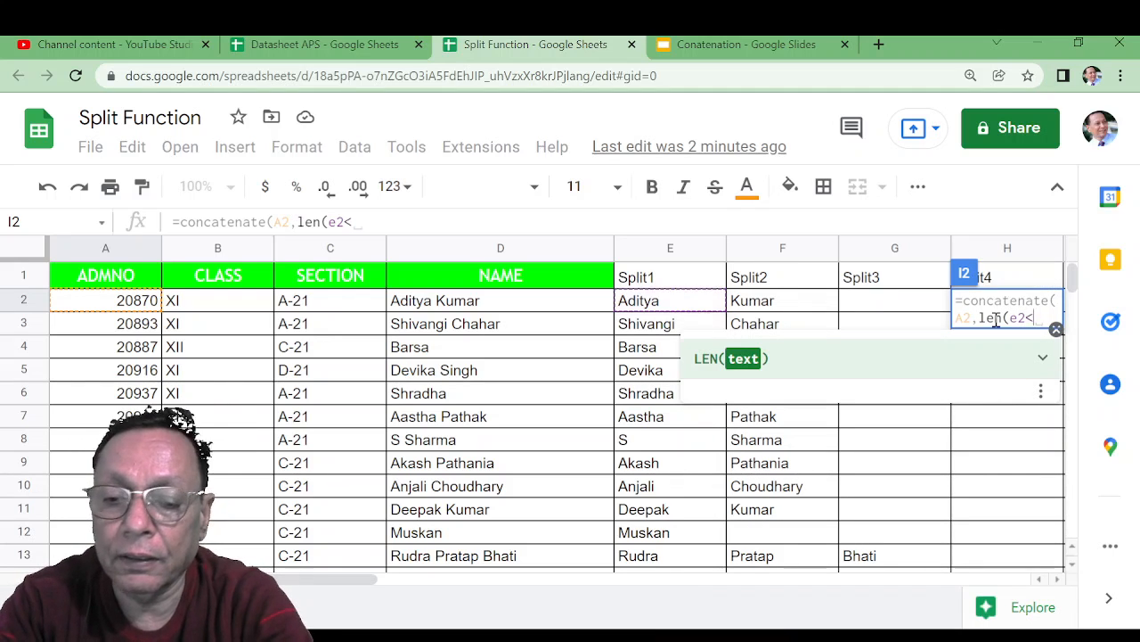
text(3)
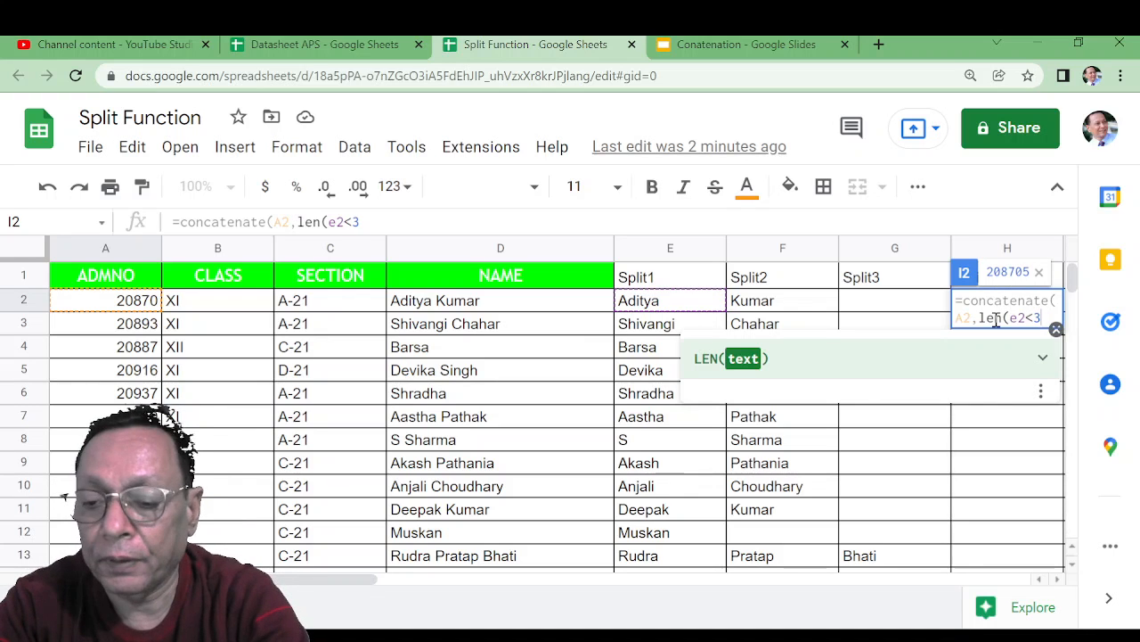
text(,)
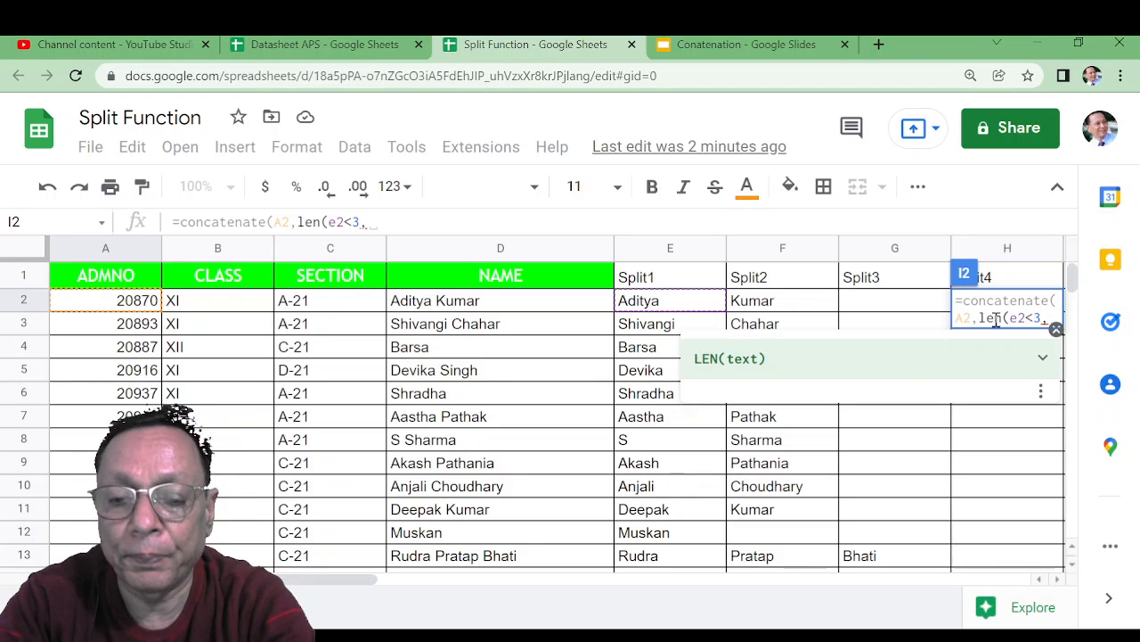
text(f2,)
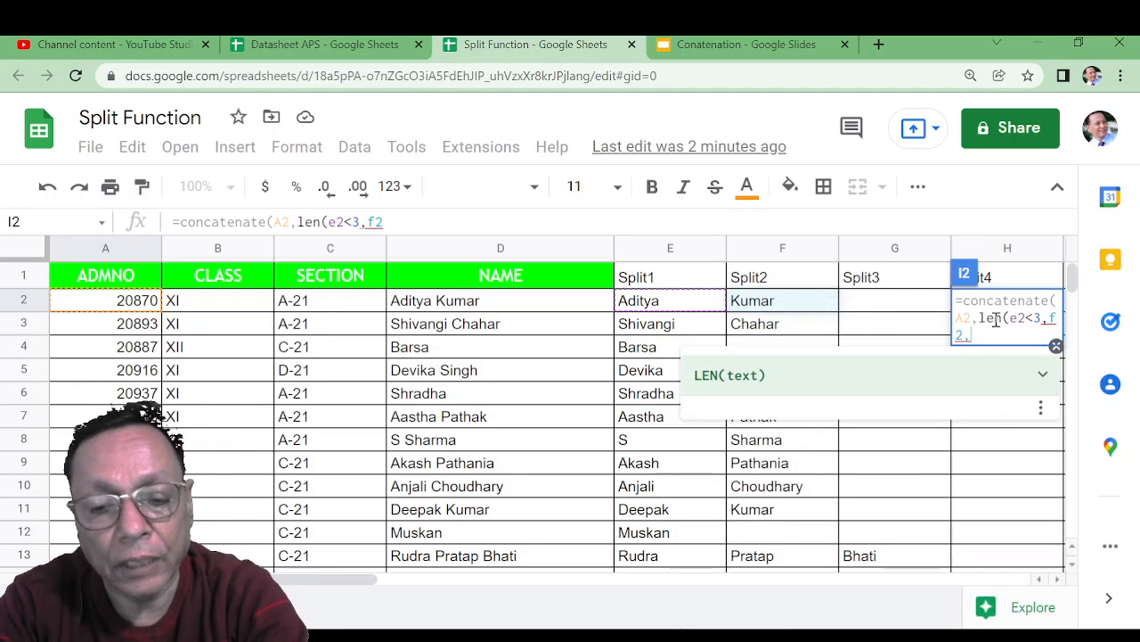
text(e2)
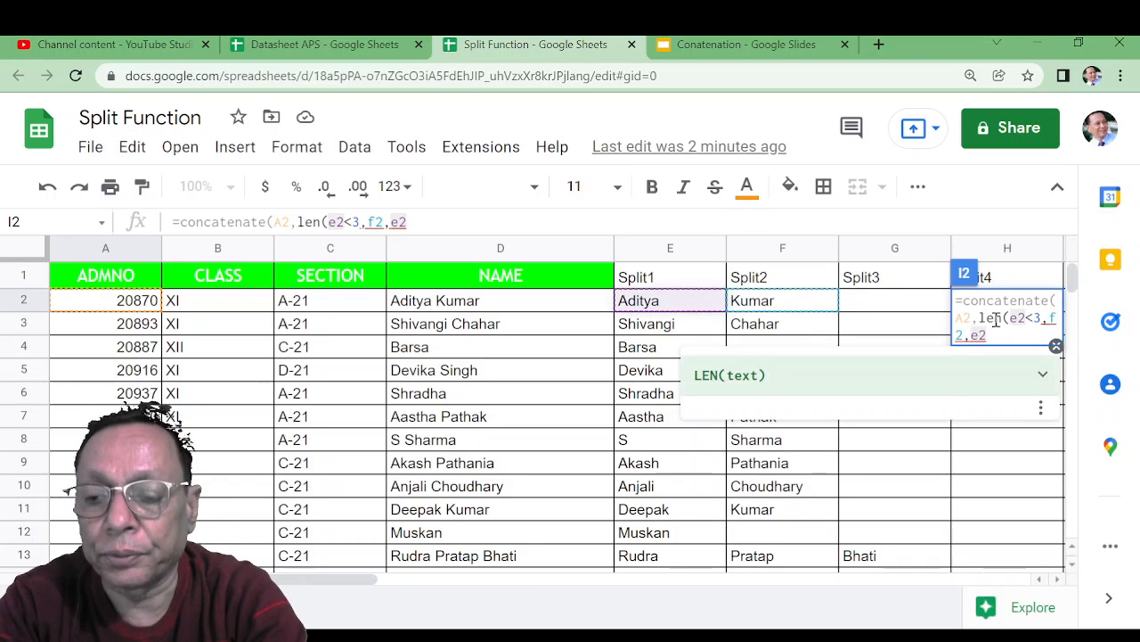
text())
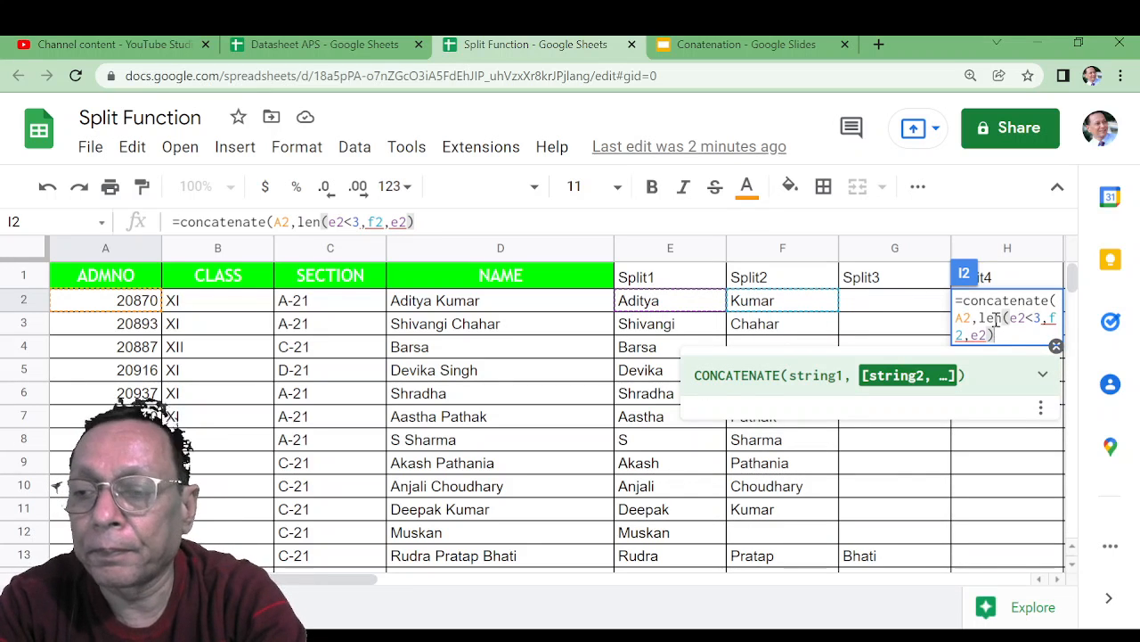
text(,)
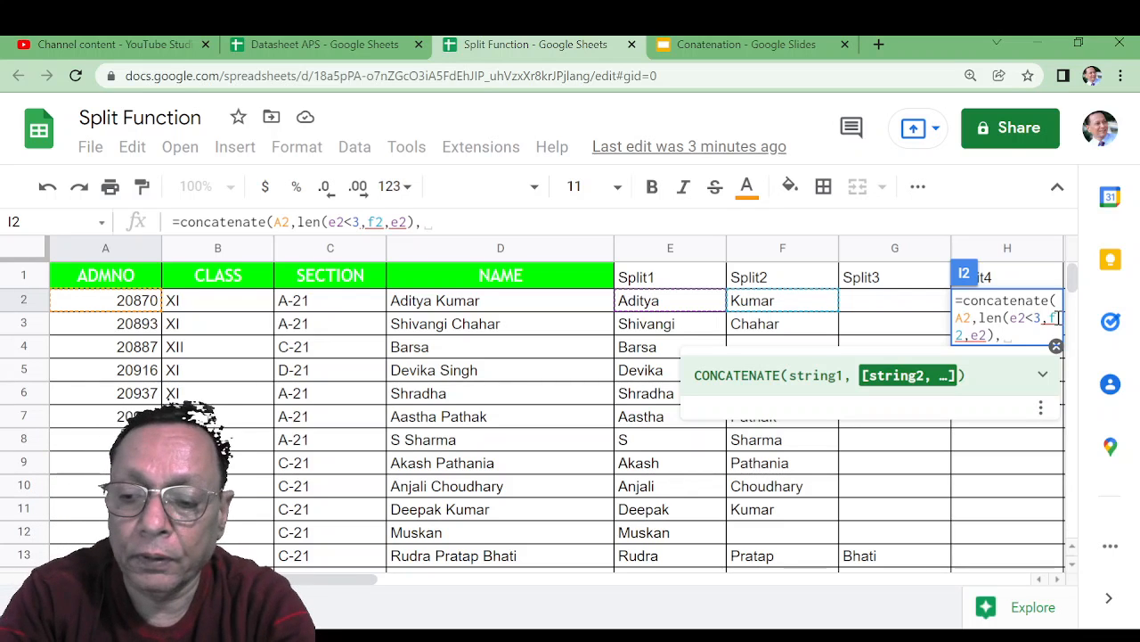
text(")
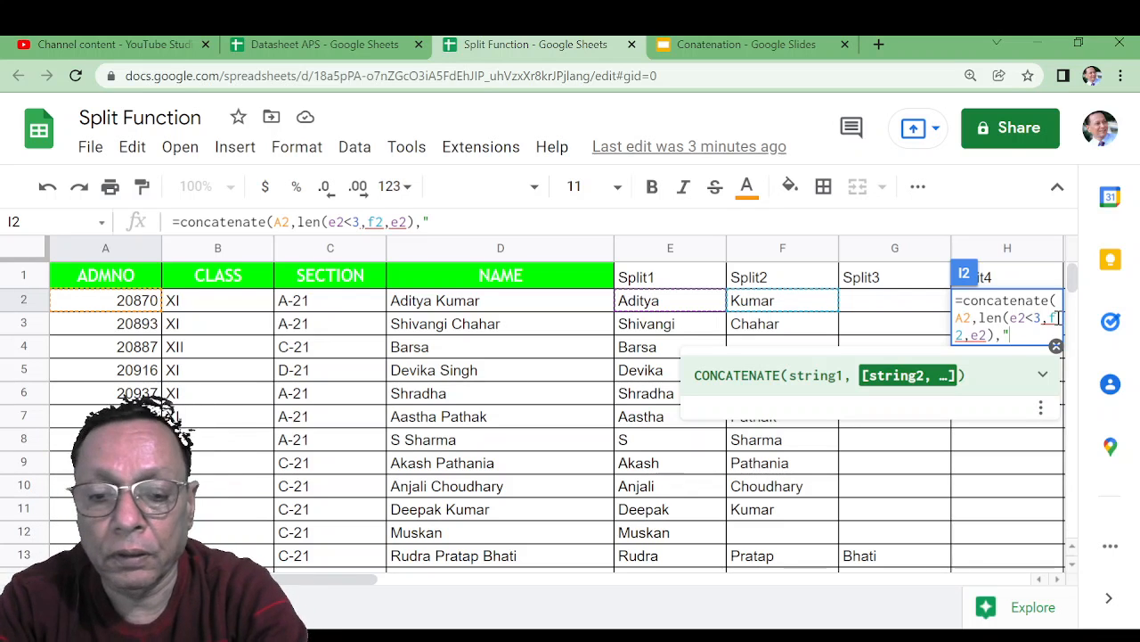
text(@)
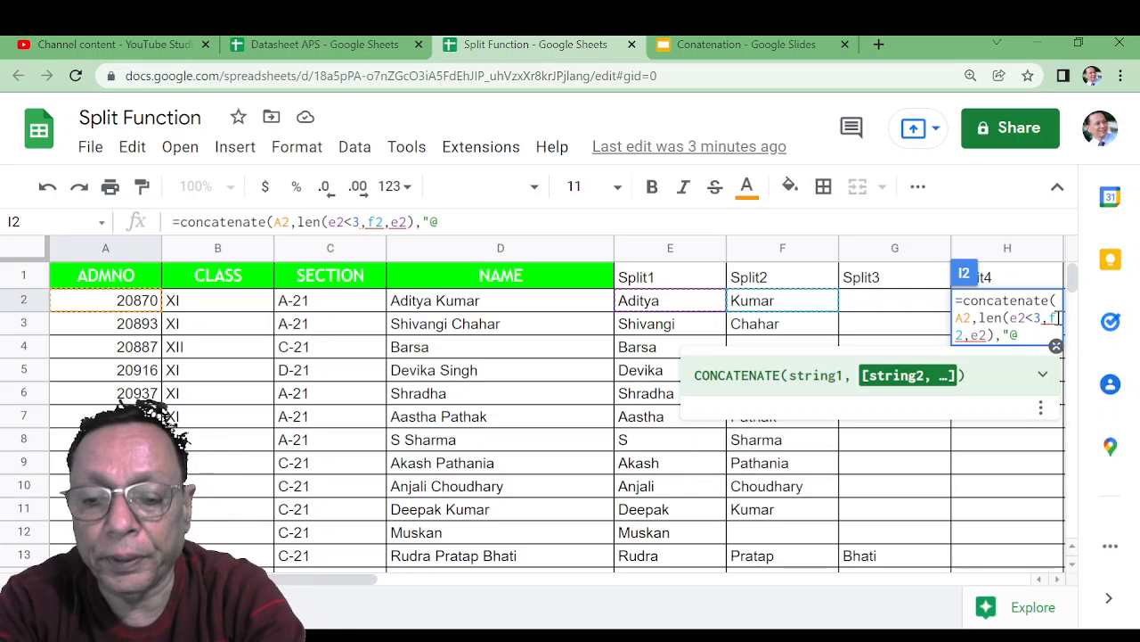
text(xyz)
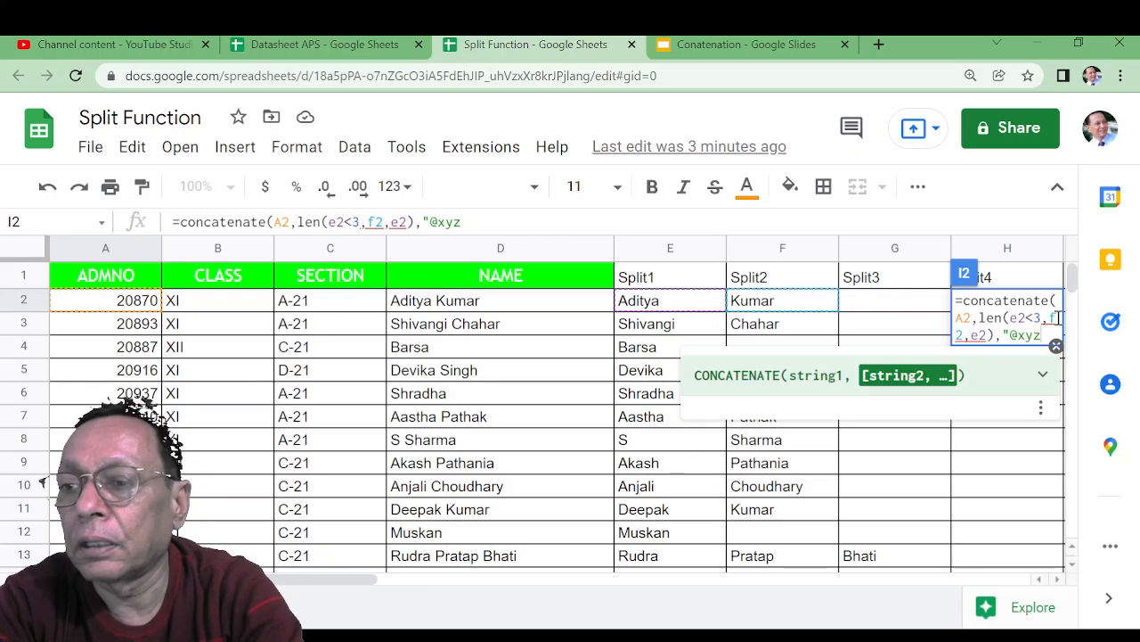
text(.com)
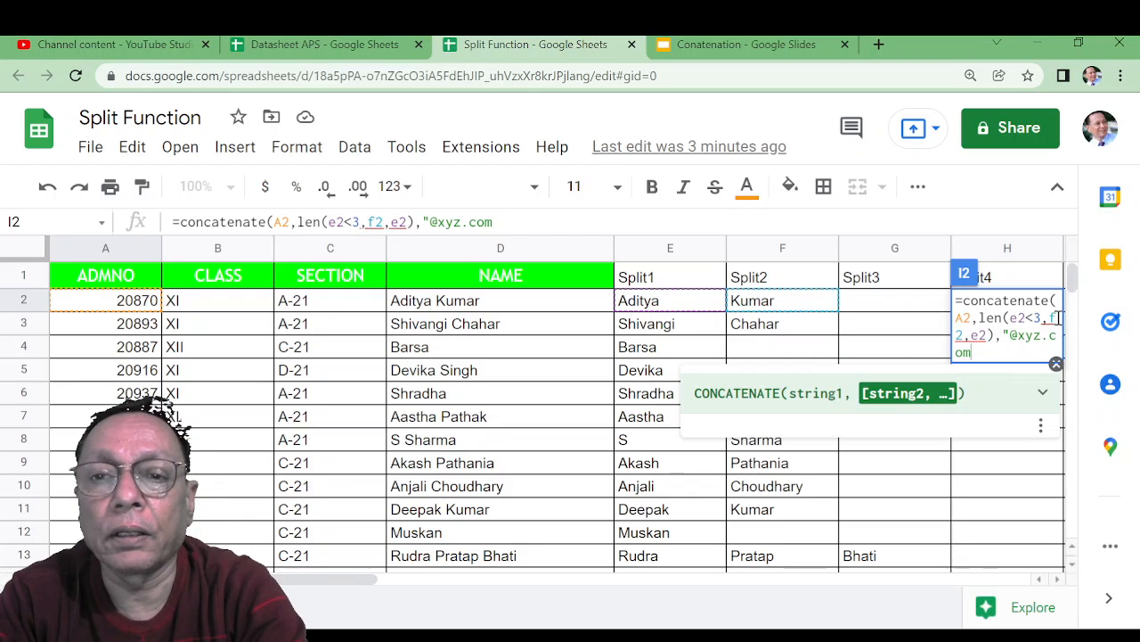
text(")
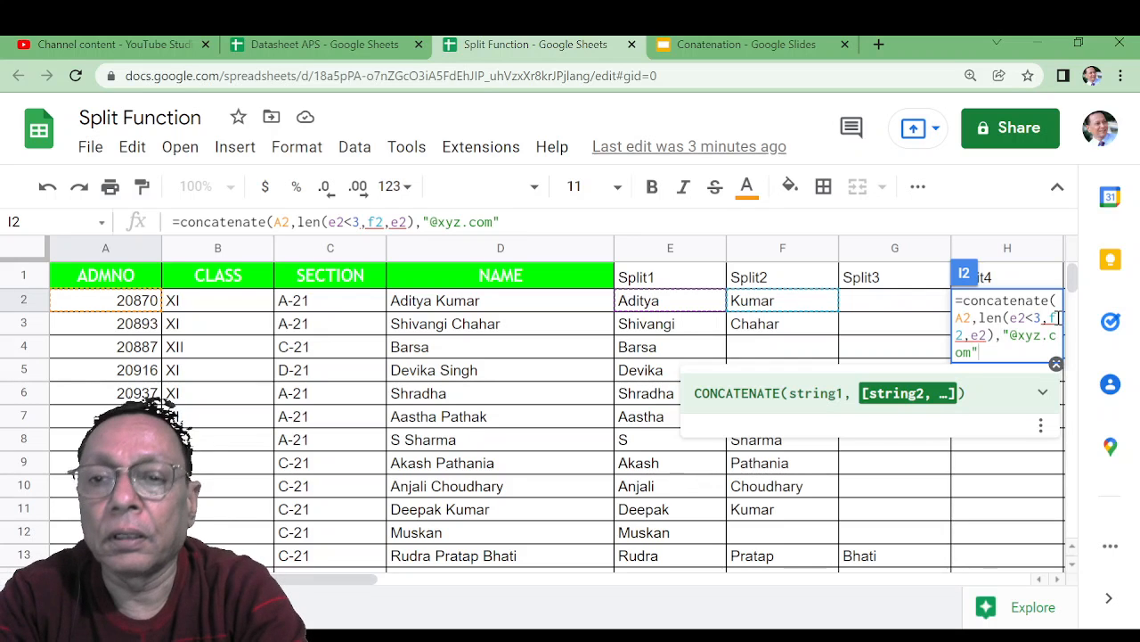
text())
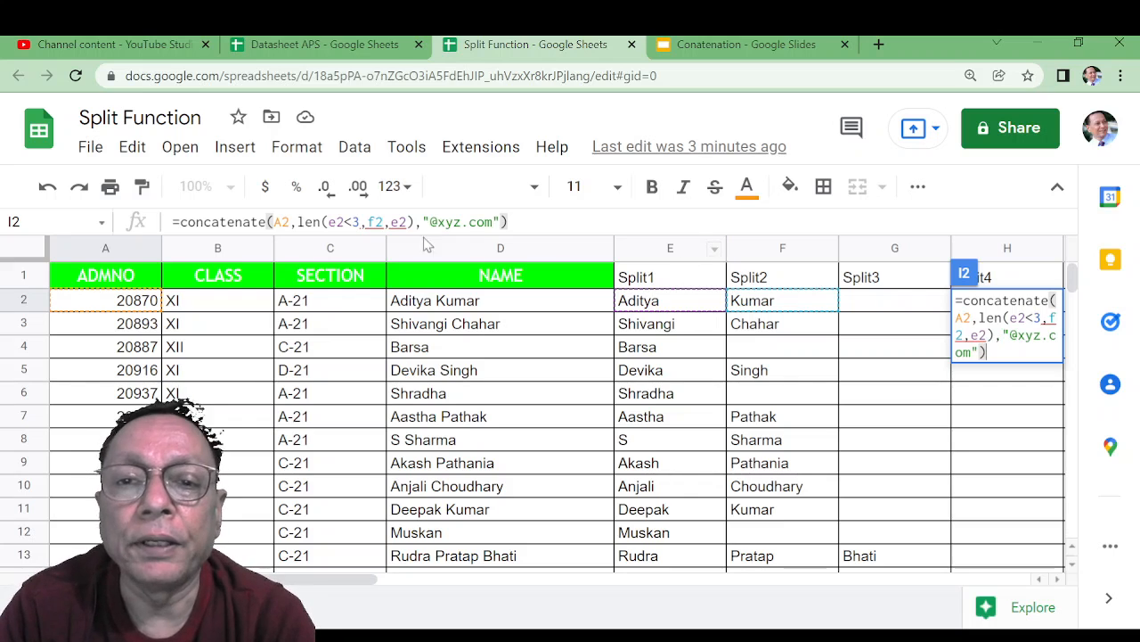
mouse_move(361, 227)
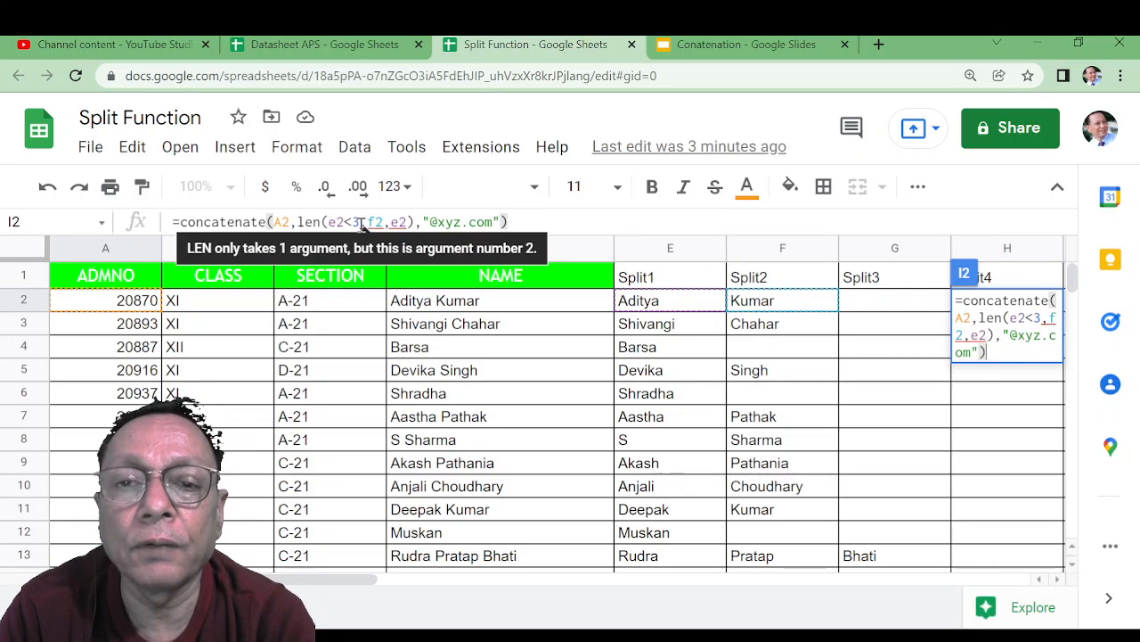
click(361, 225)
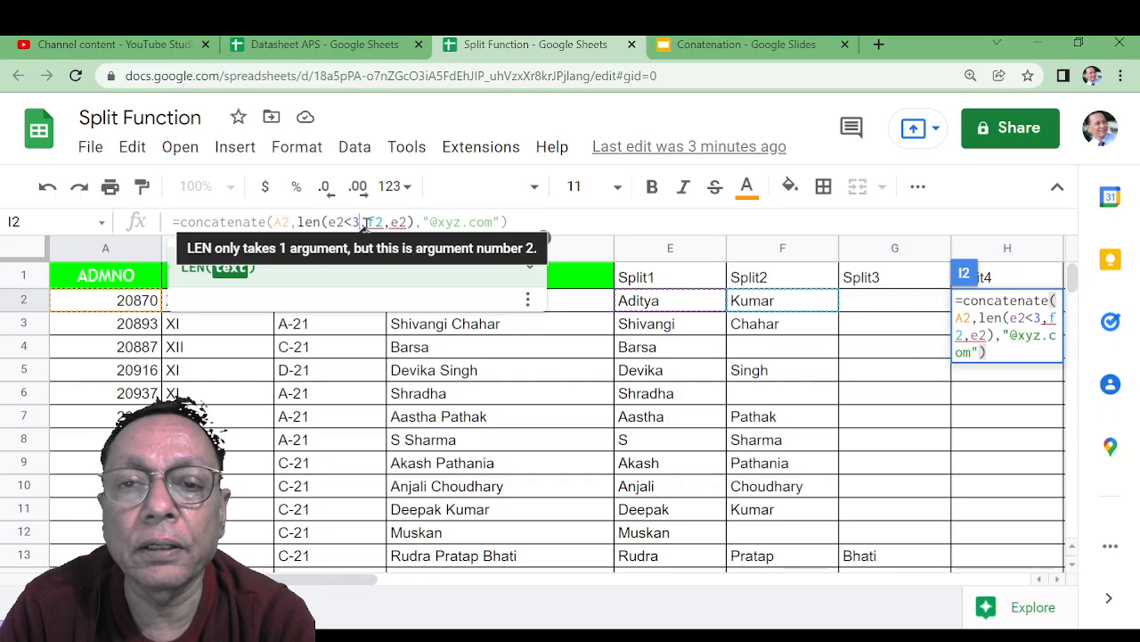
click(365, 223)
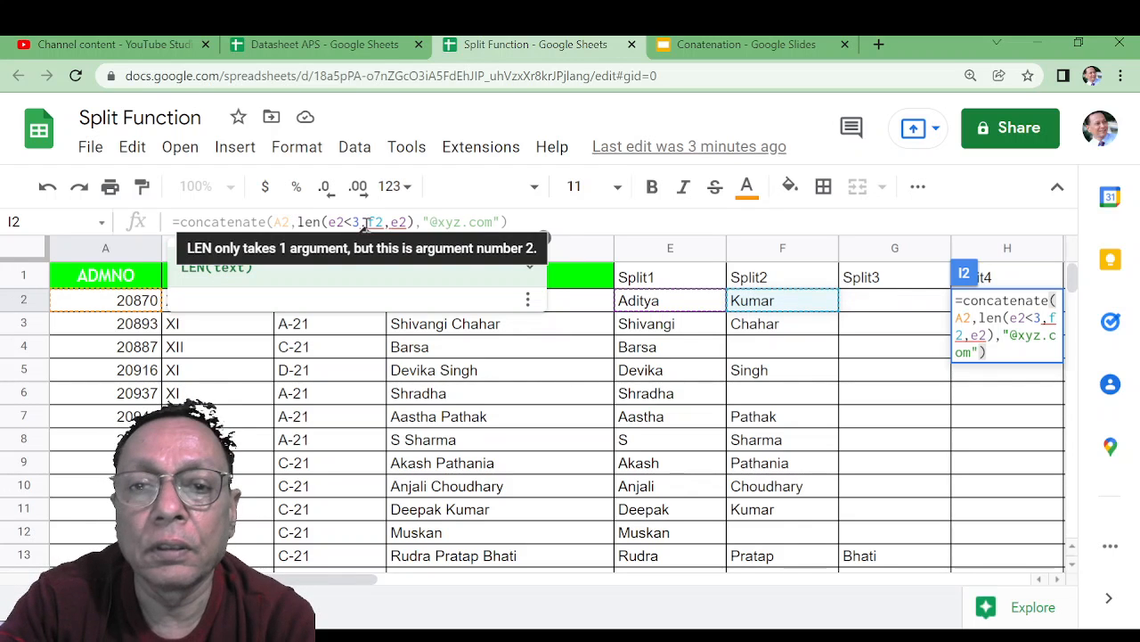
key(BackSpace)
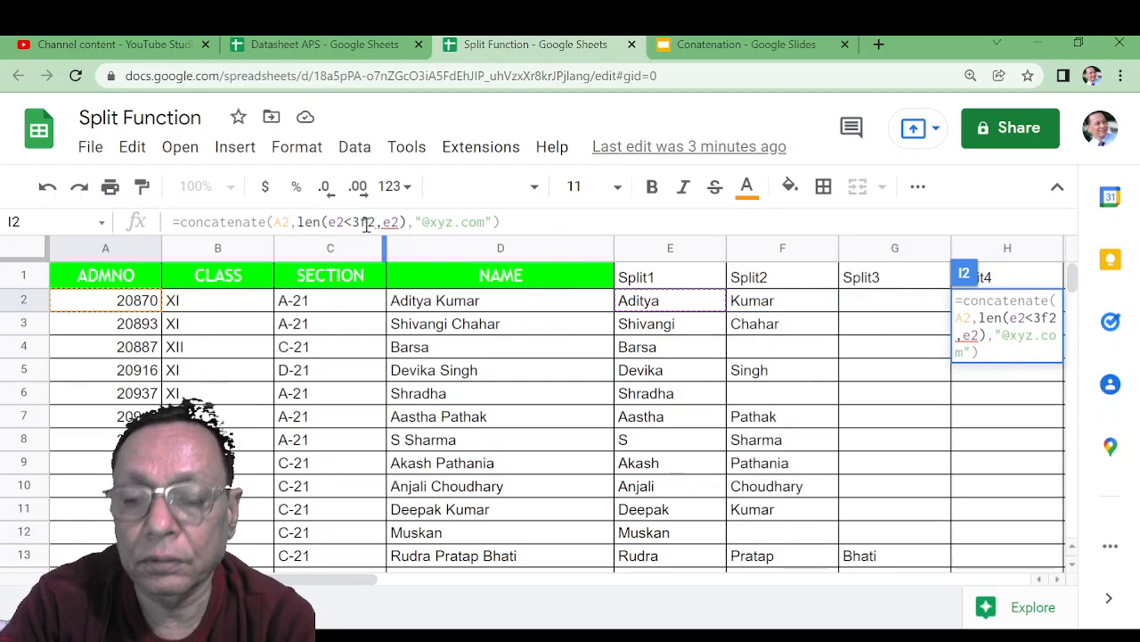
text(,)
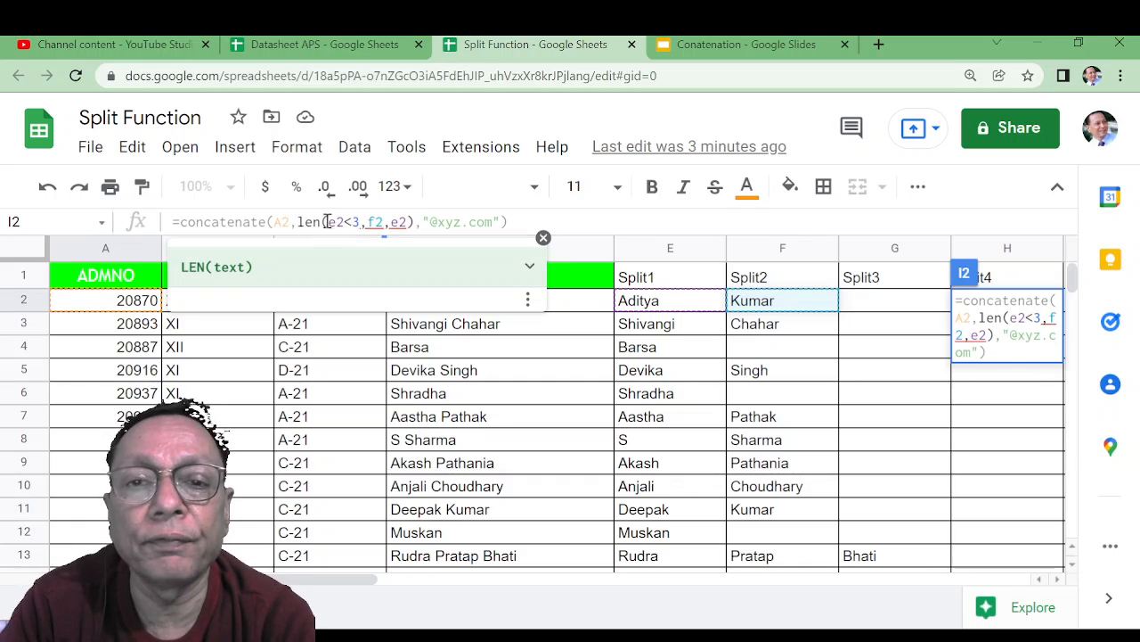
click(298, 222)
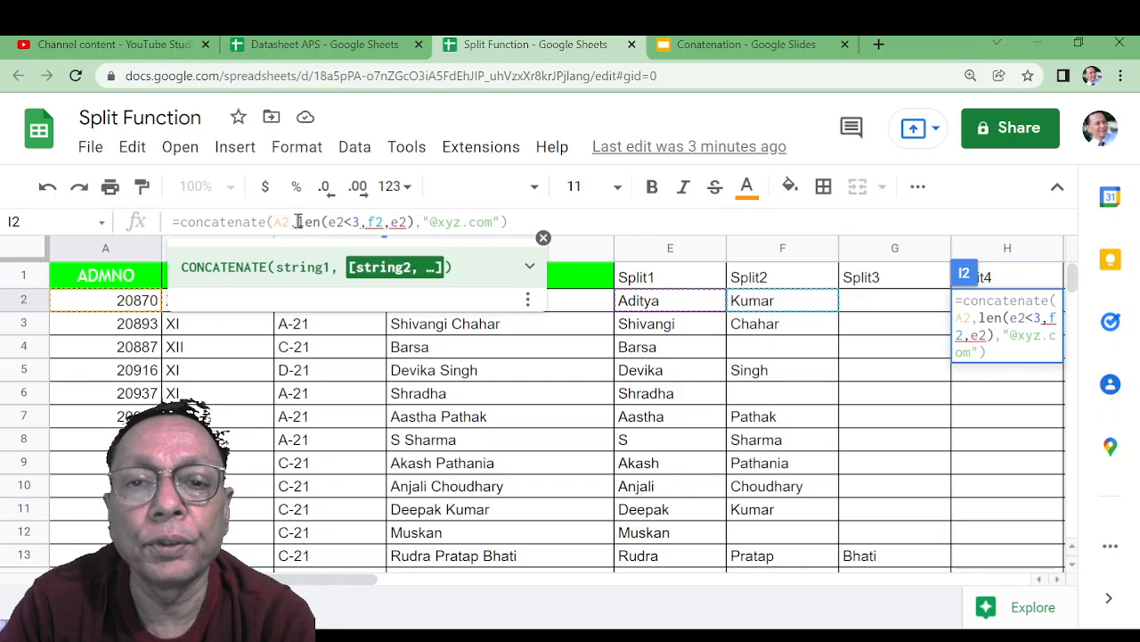
text(if)
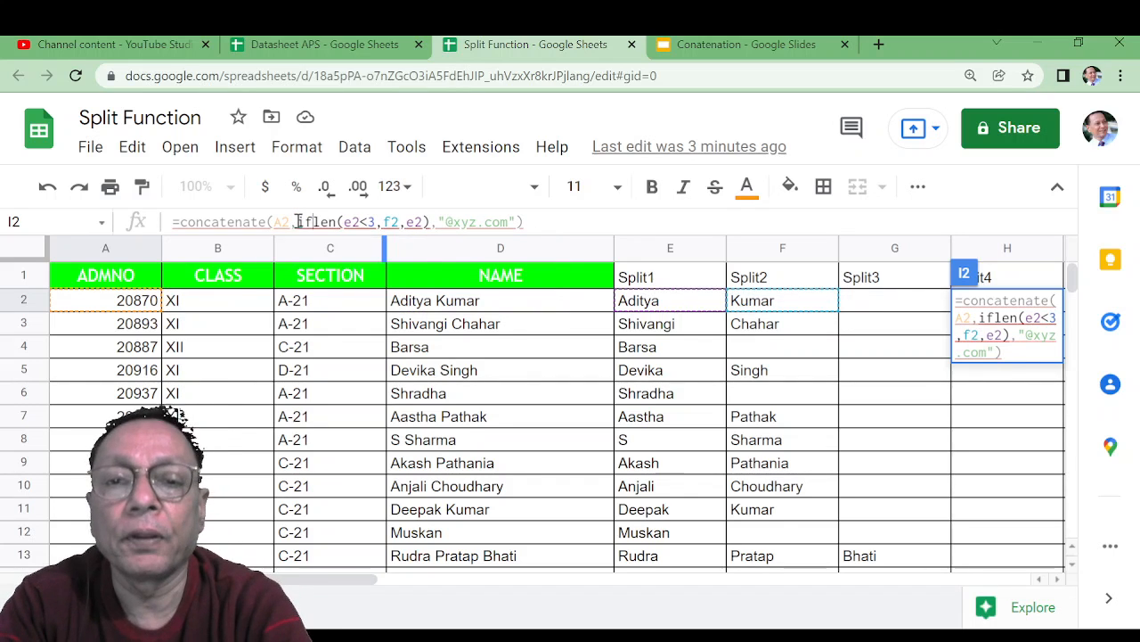
text(()
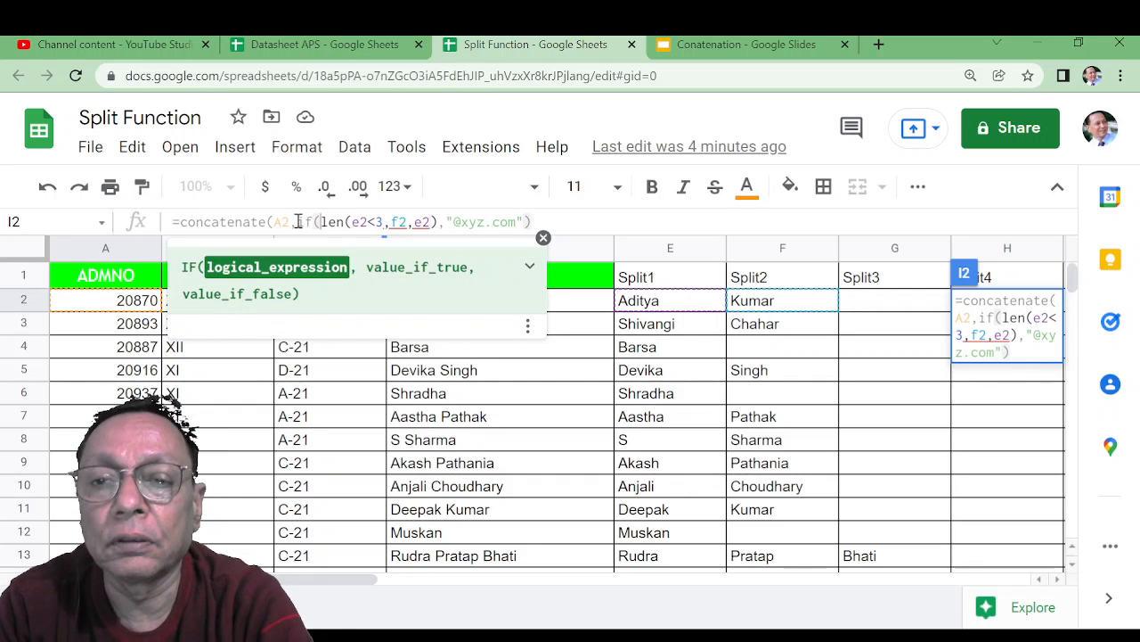
key(Right)
key(Right)
key(Right)
key(Right)
key(Right)
key(Right)
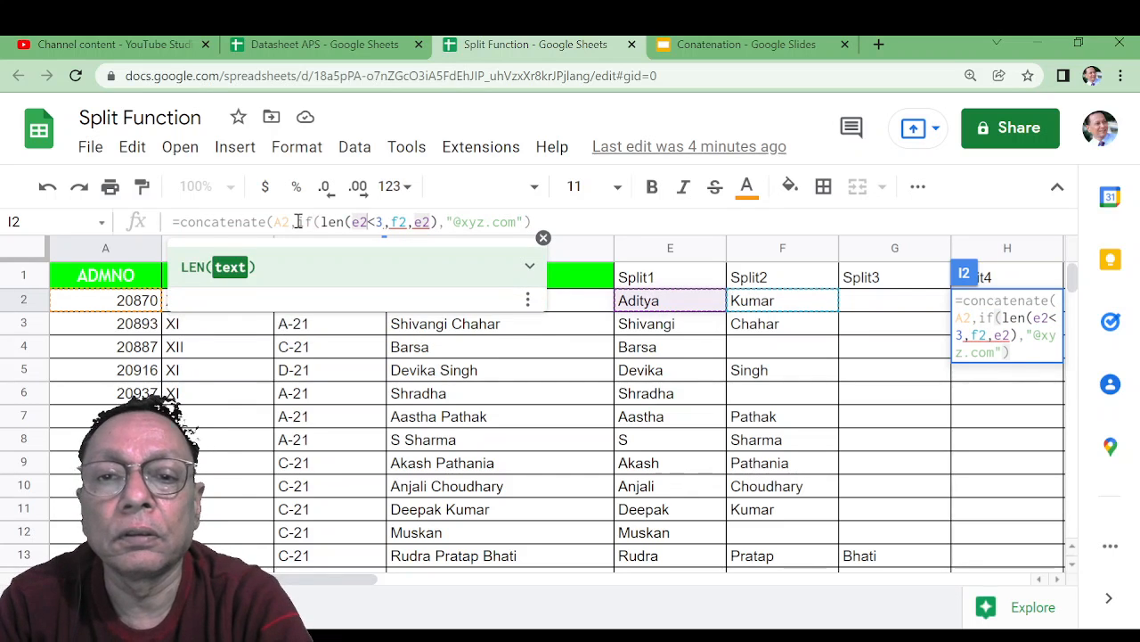
key(Right)
key(Right)
key(Right)
key(Right)
key(Right)
key(Right)
key(Right)
key(Right)
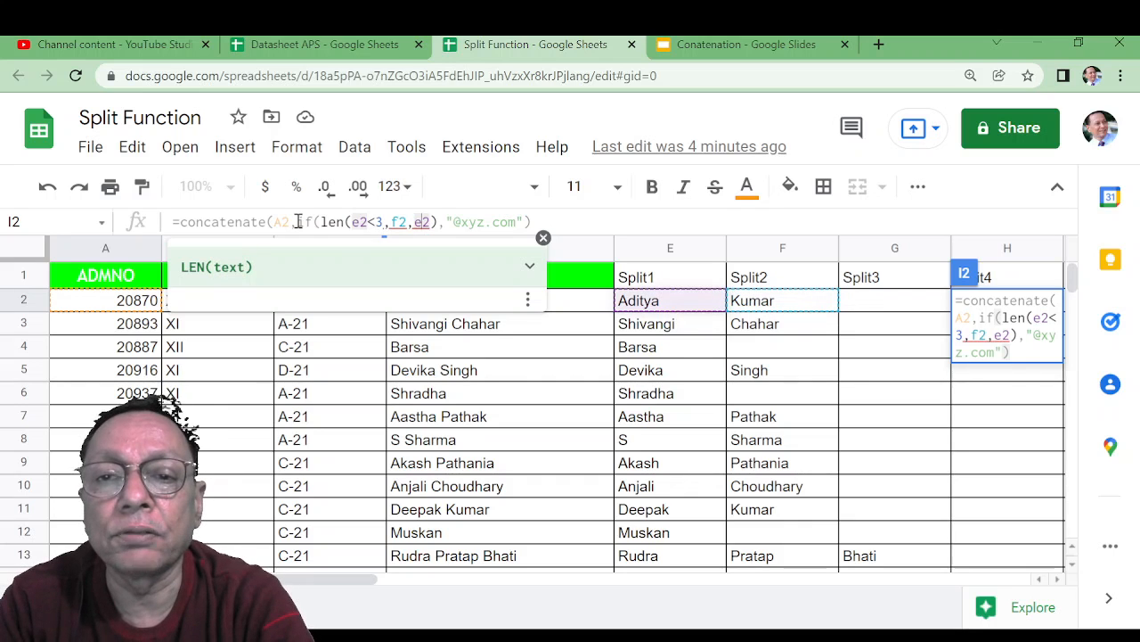
key(Right)
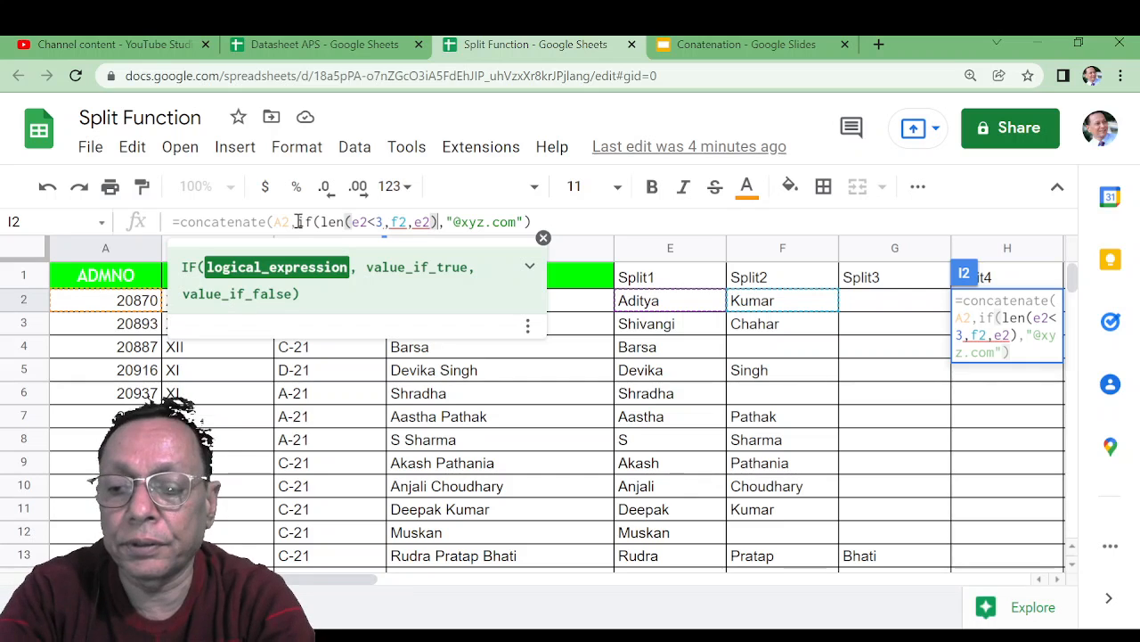
text())
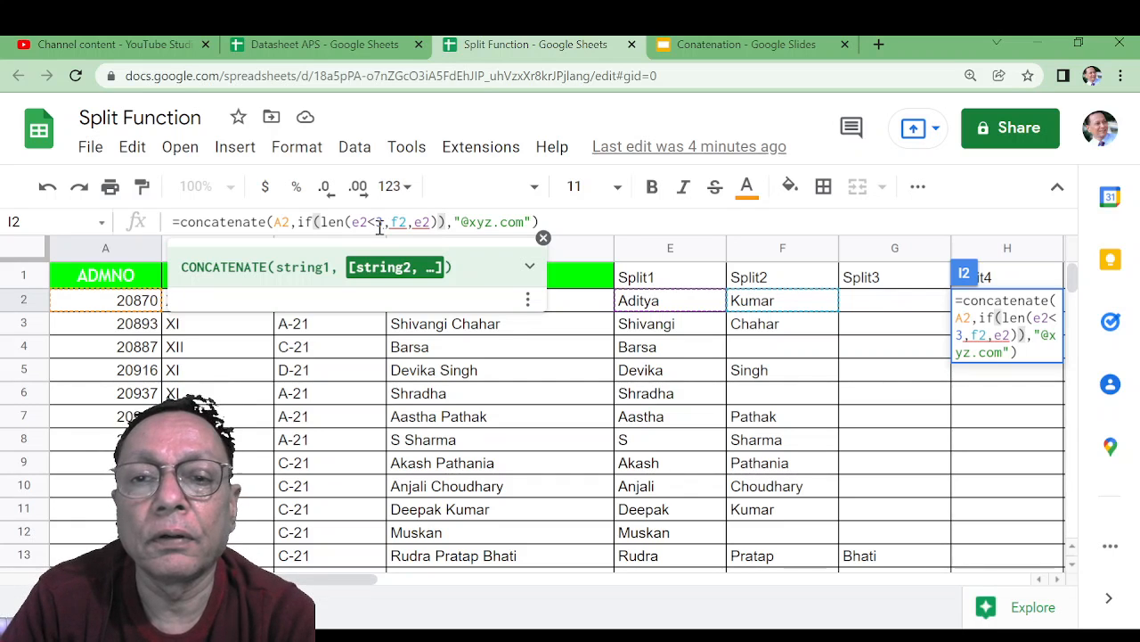
Step: Close the LEN function's parenthesis right after e2 in the I2 formula and try to enter the formula
click(370, 222)
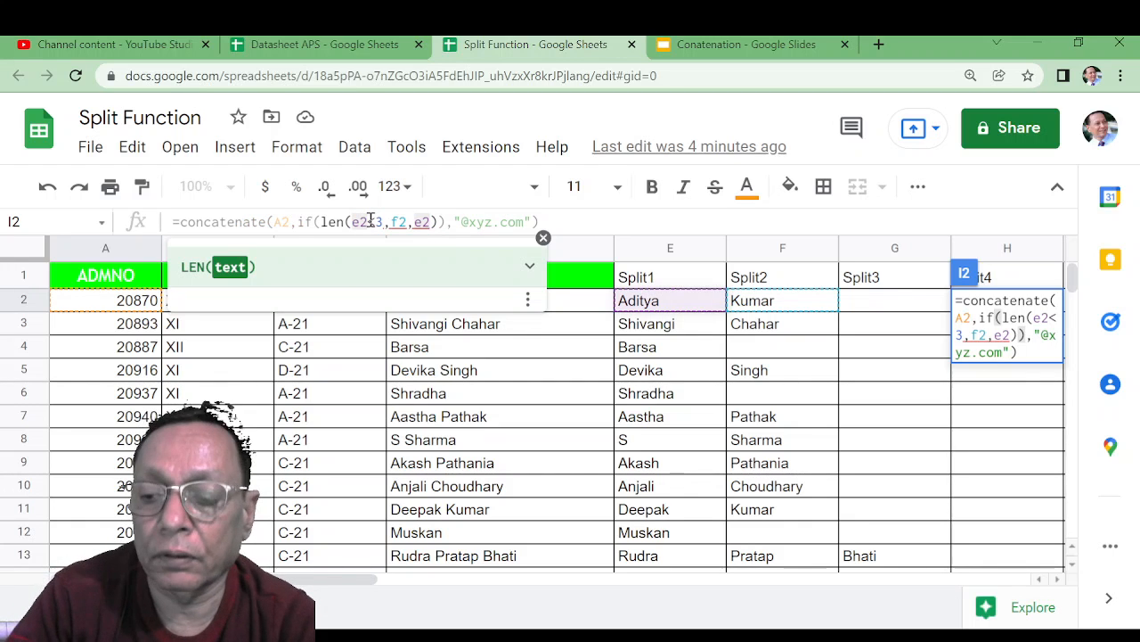
text())
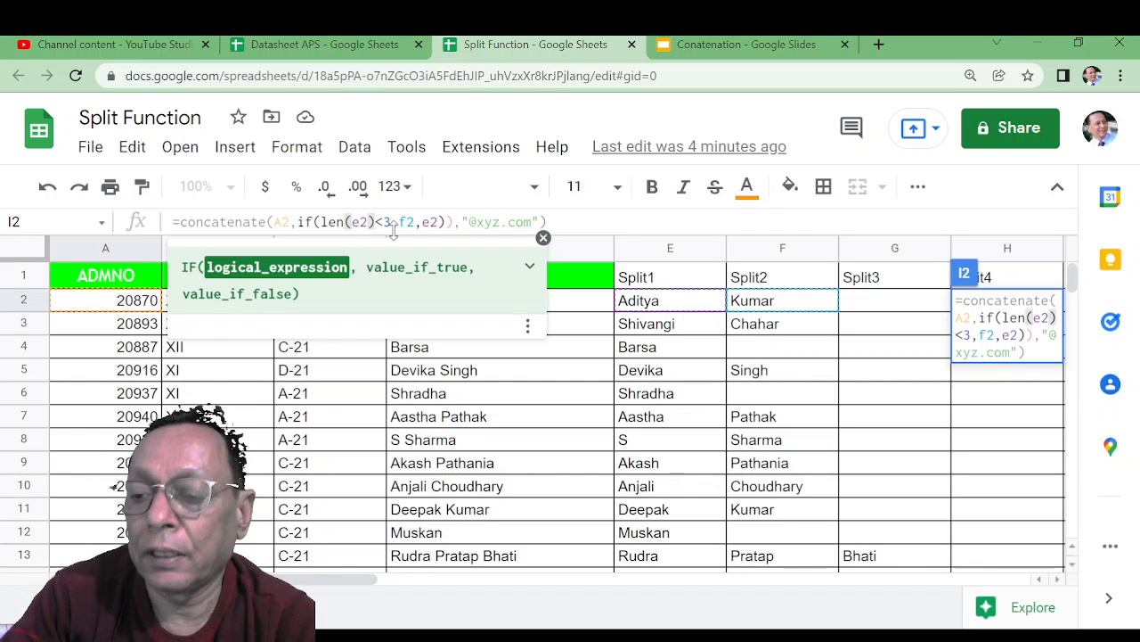
key(Return)
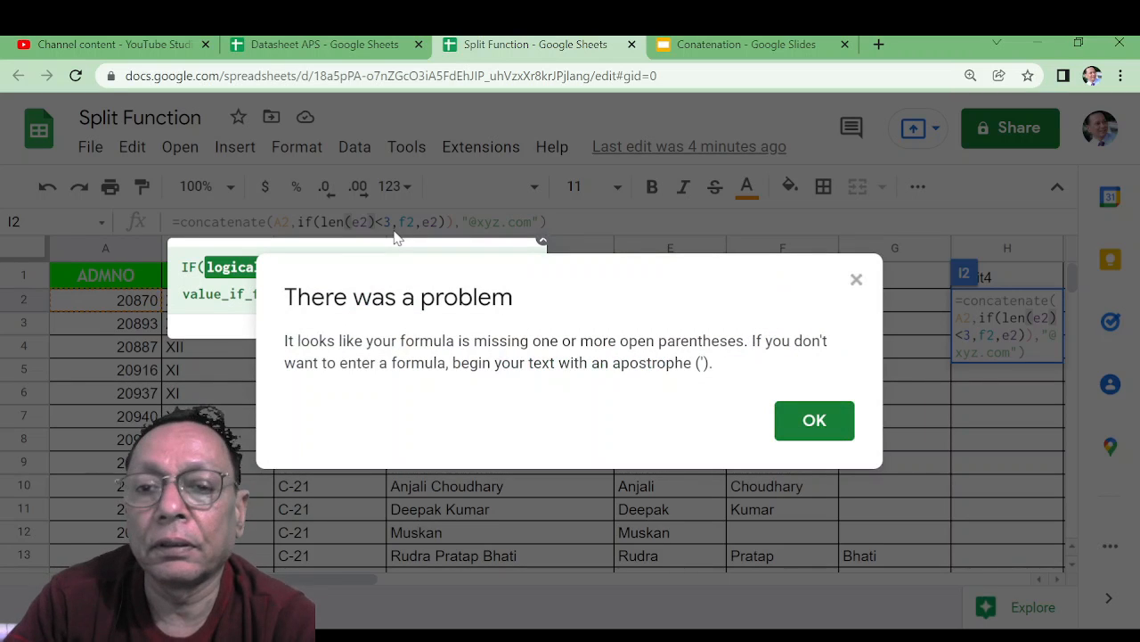
click(814, 420)
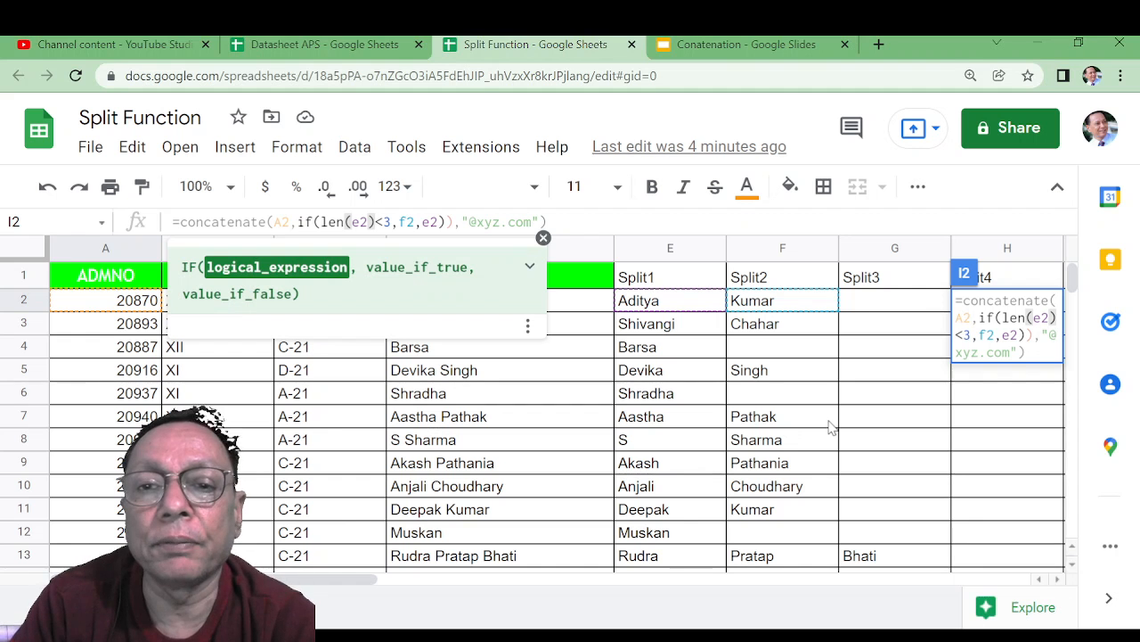
click(534, 222)
text(")
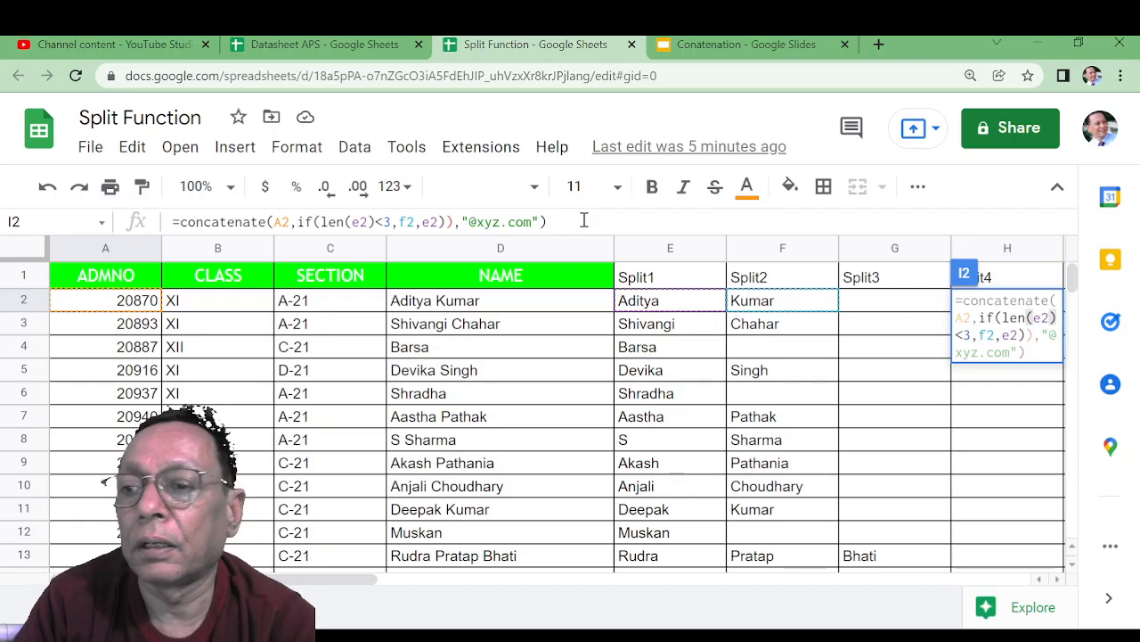
key(Return)
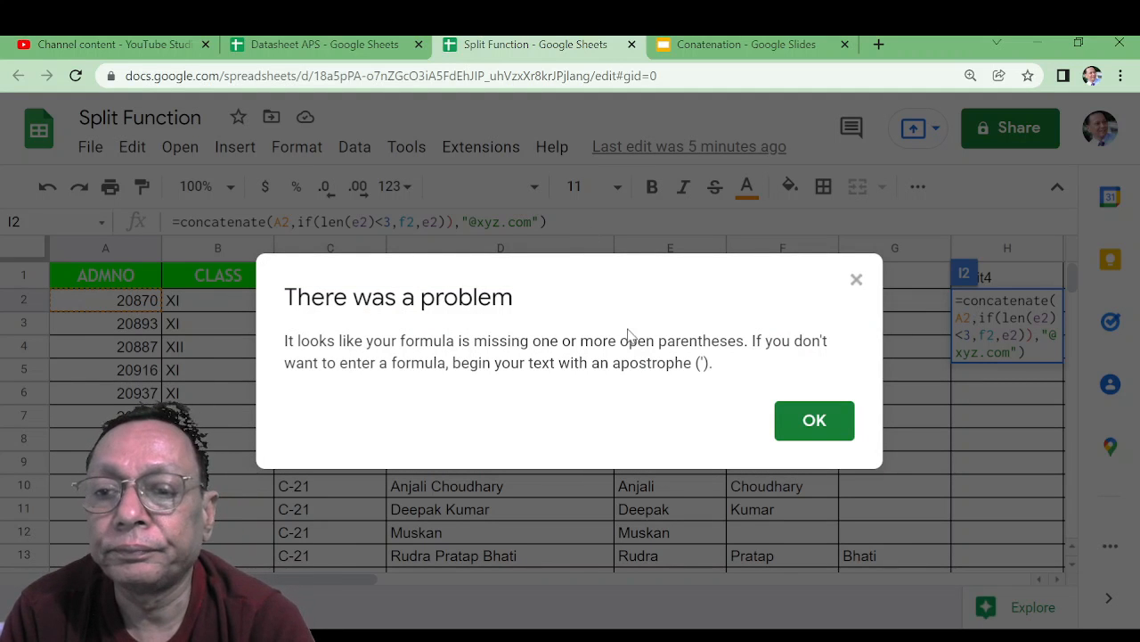
click(790, 426)
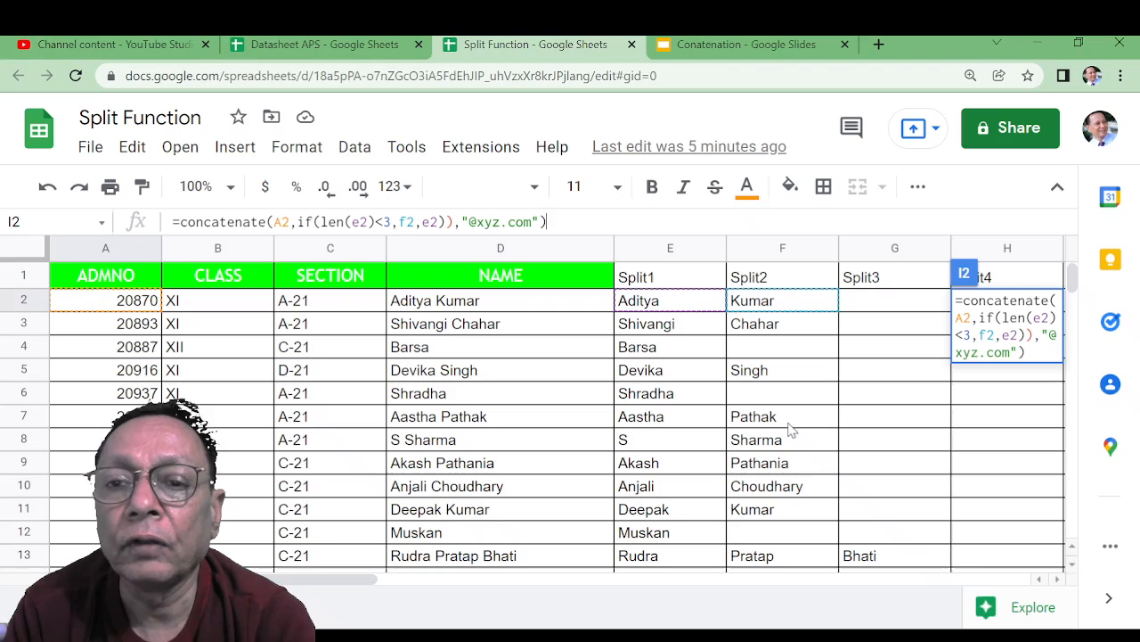
click(451, 221)
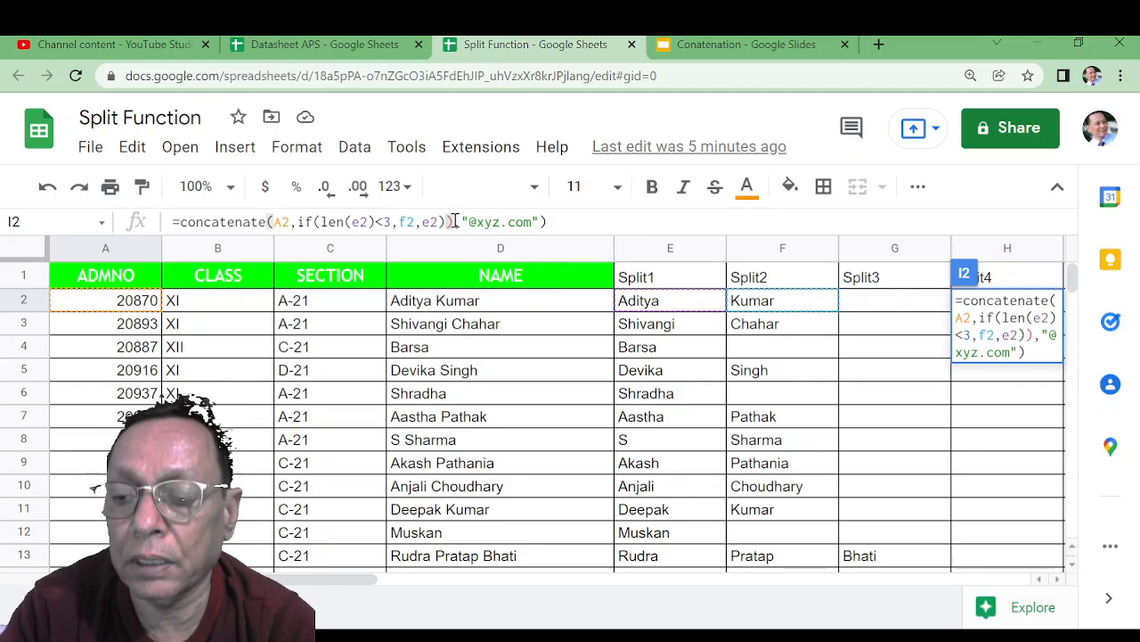
key(BackSpace)
text())
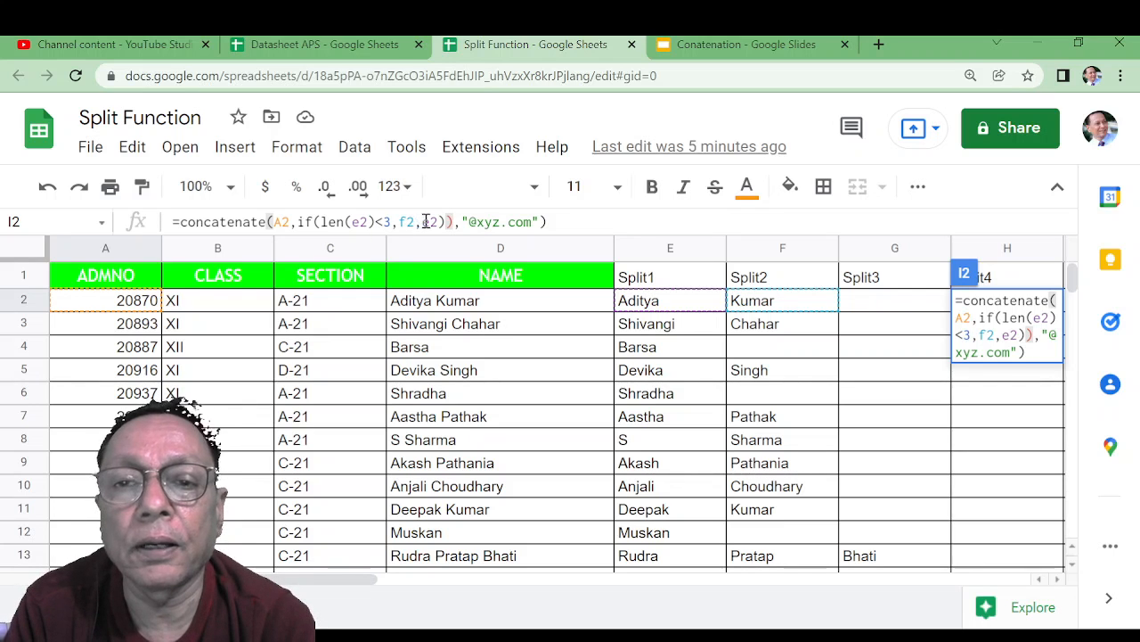
Step: Remove the extra closing parenthesis after the IF function in the I2 formula and enter the formula
mouse_move(450, 222)
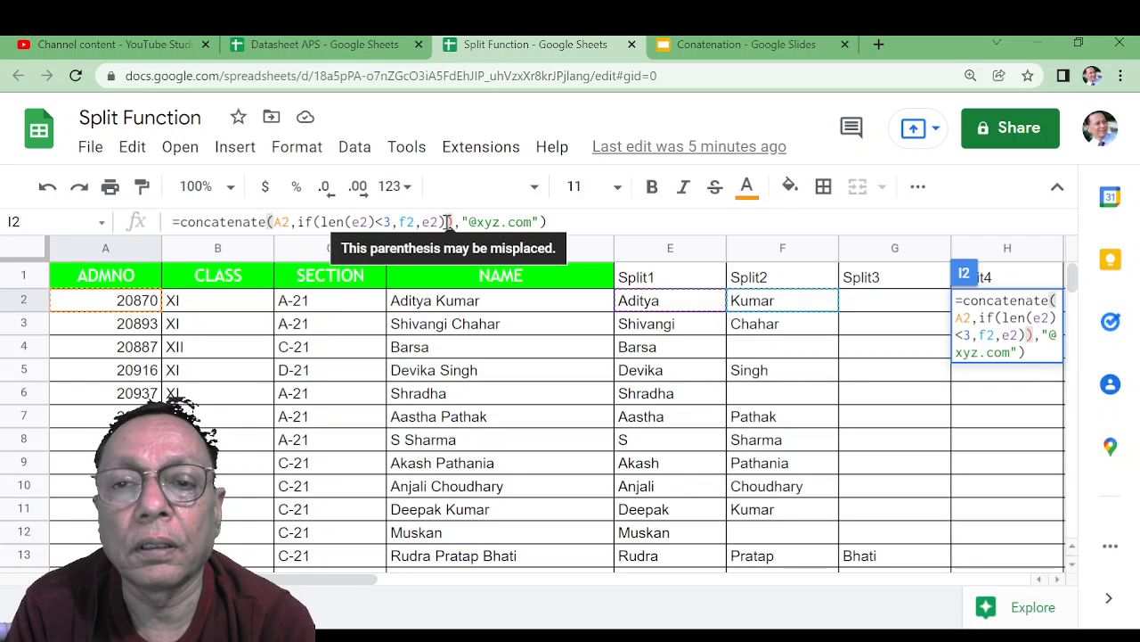
click(450, 222)
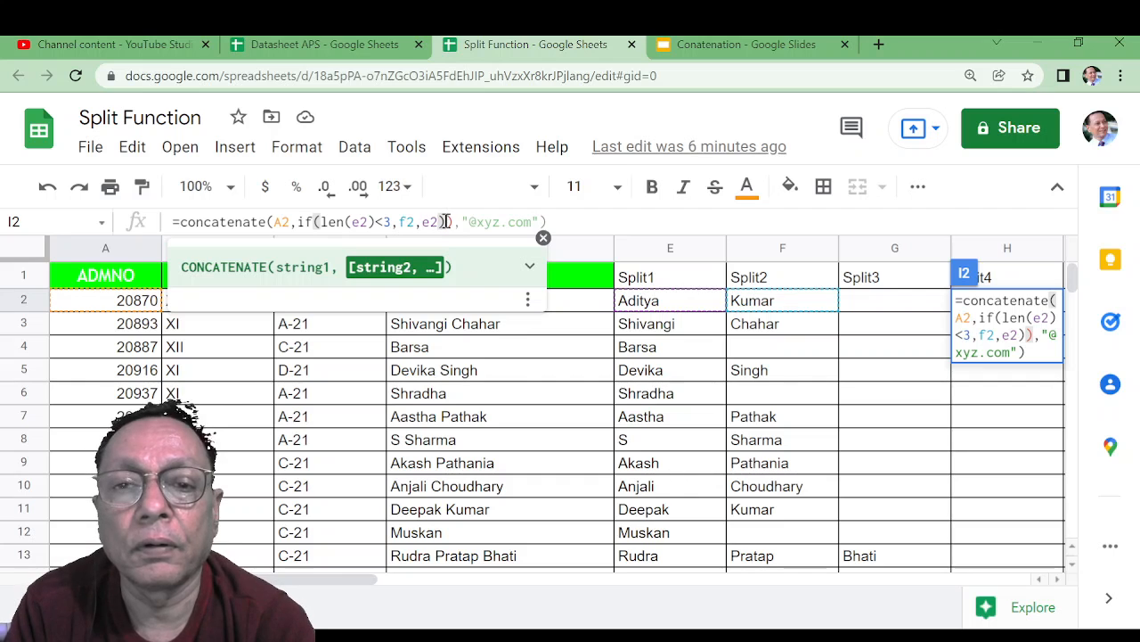
mouse_move(448, 222)
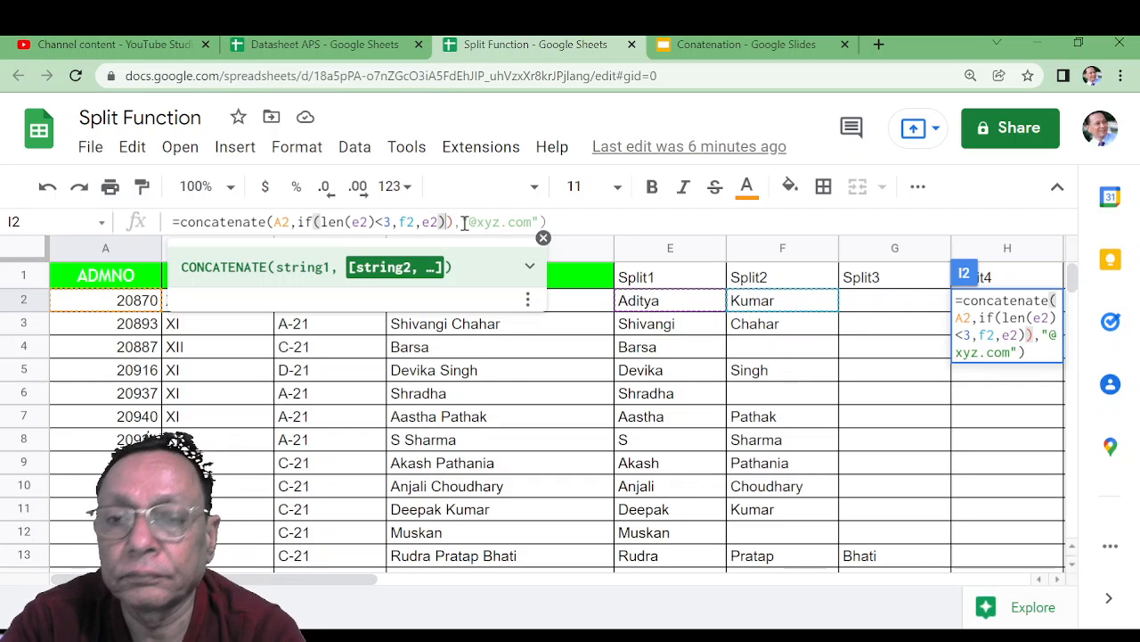
key(BackSpace)
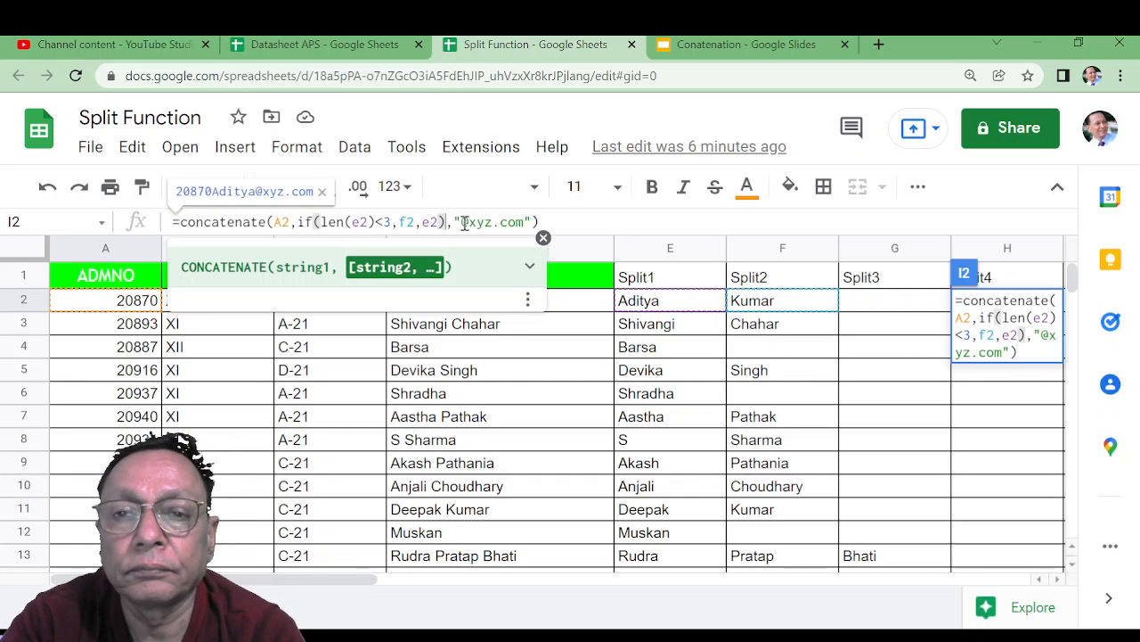
click(552, 222)
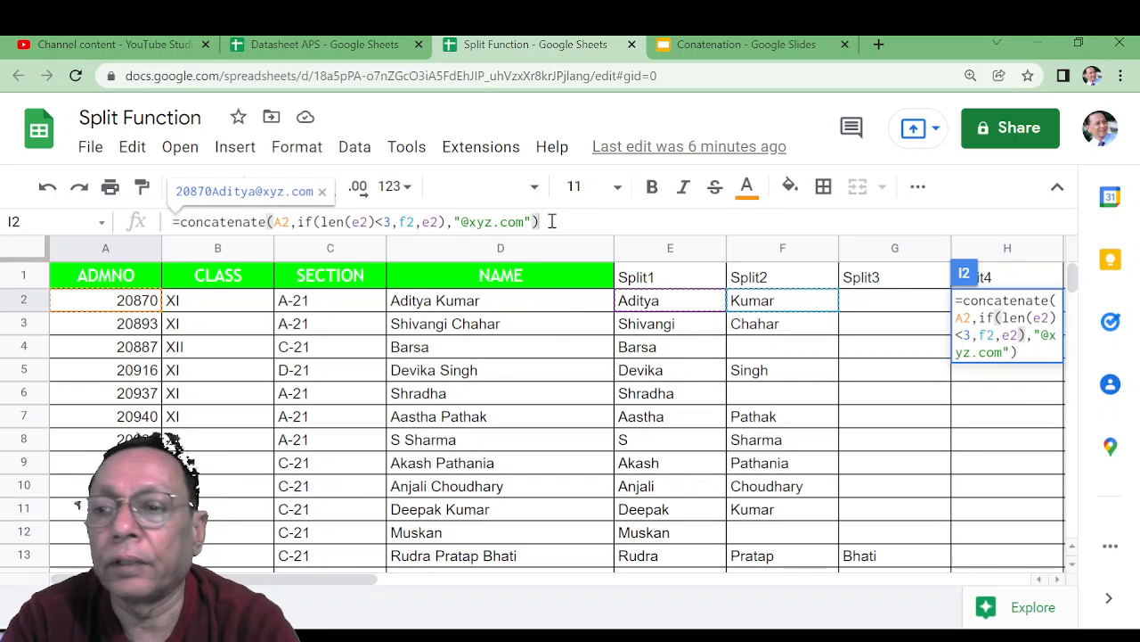
key(Return)
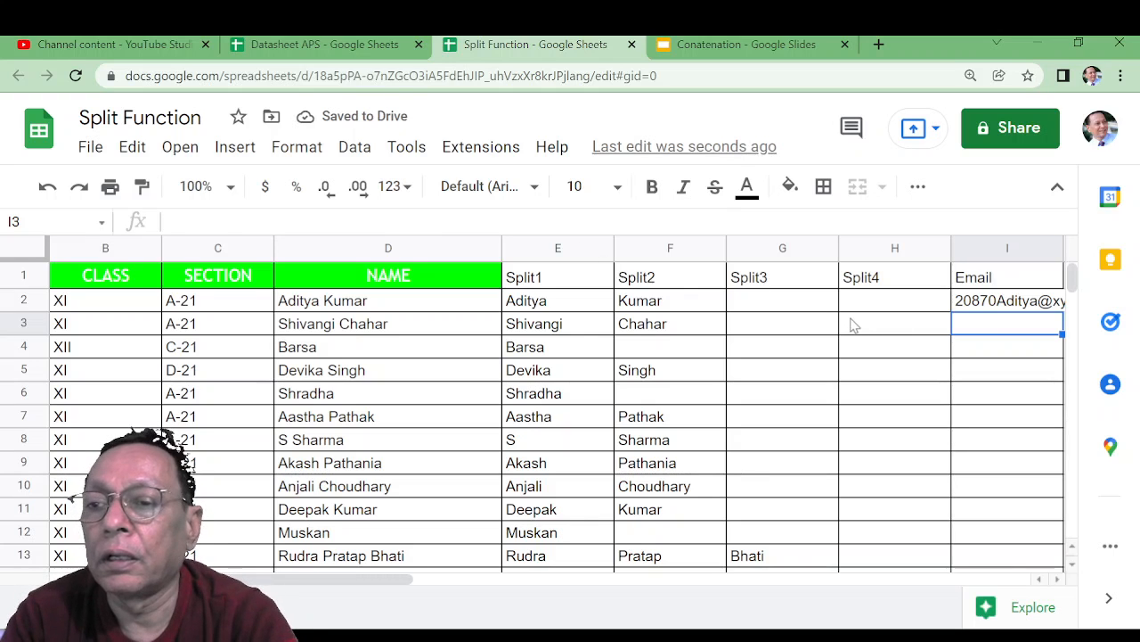
Step: Fill the I2 email formula down the Email column through I15 and fit the column's width to its contents
click(973, 303)
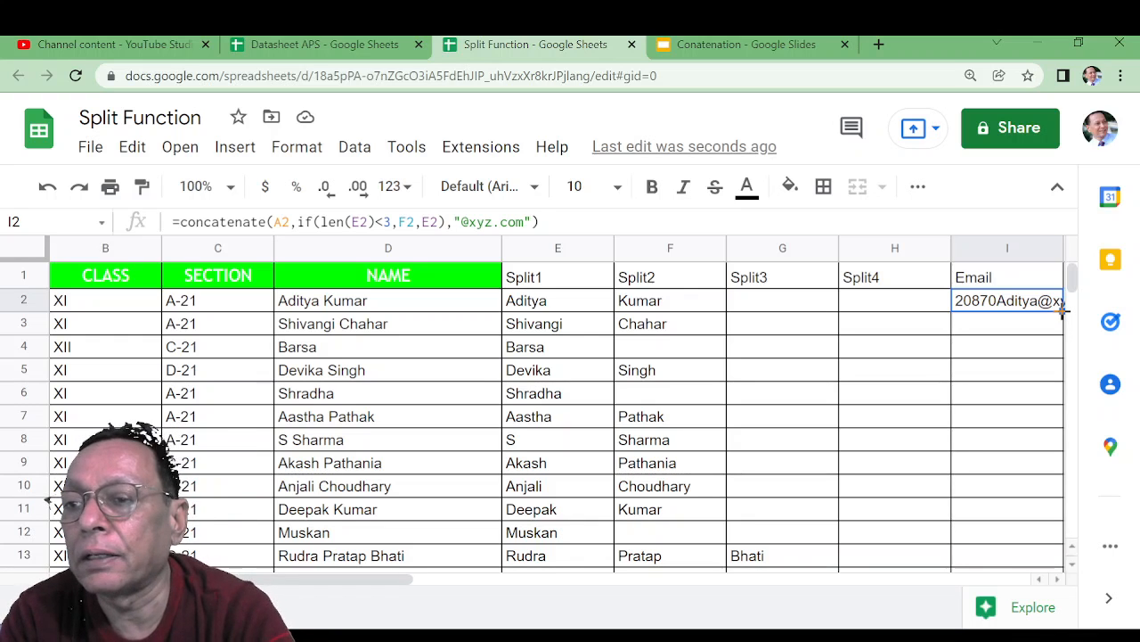
scroll(1073, 374, right, 1)
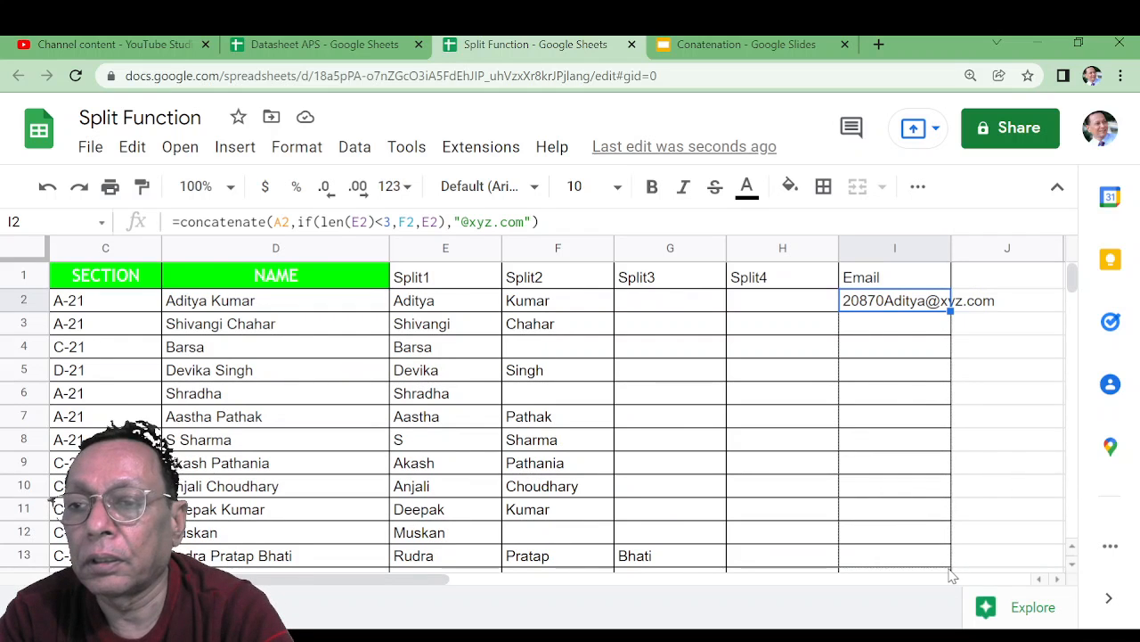
drag(952, 575, 950, 571)
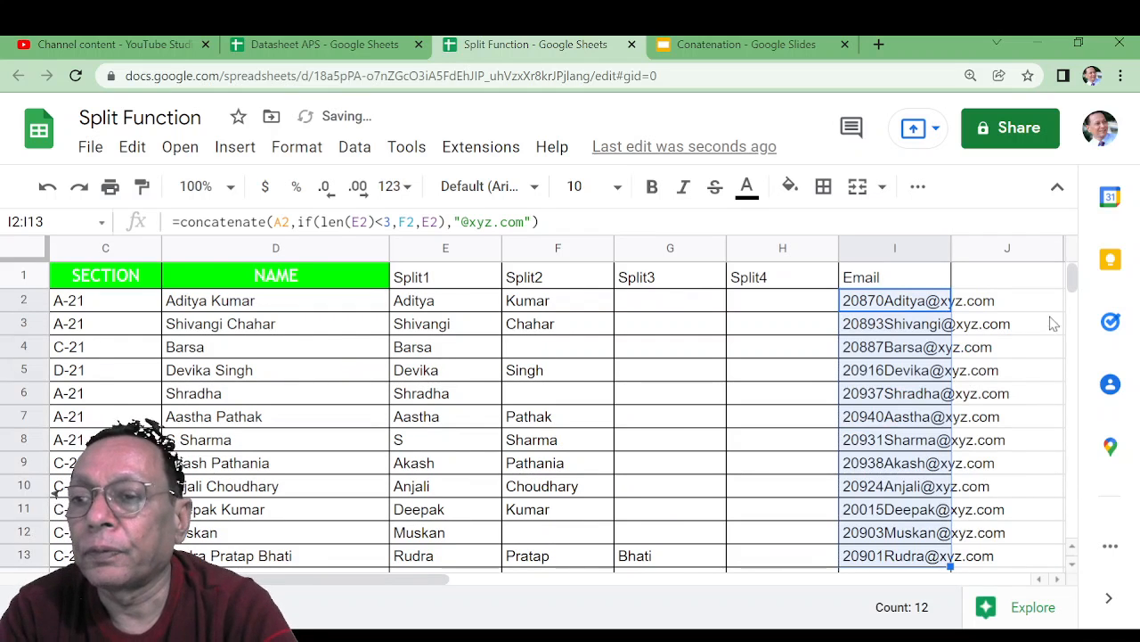
drag(1072, 277, 1071, 278)
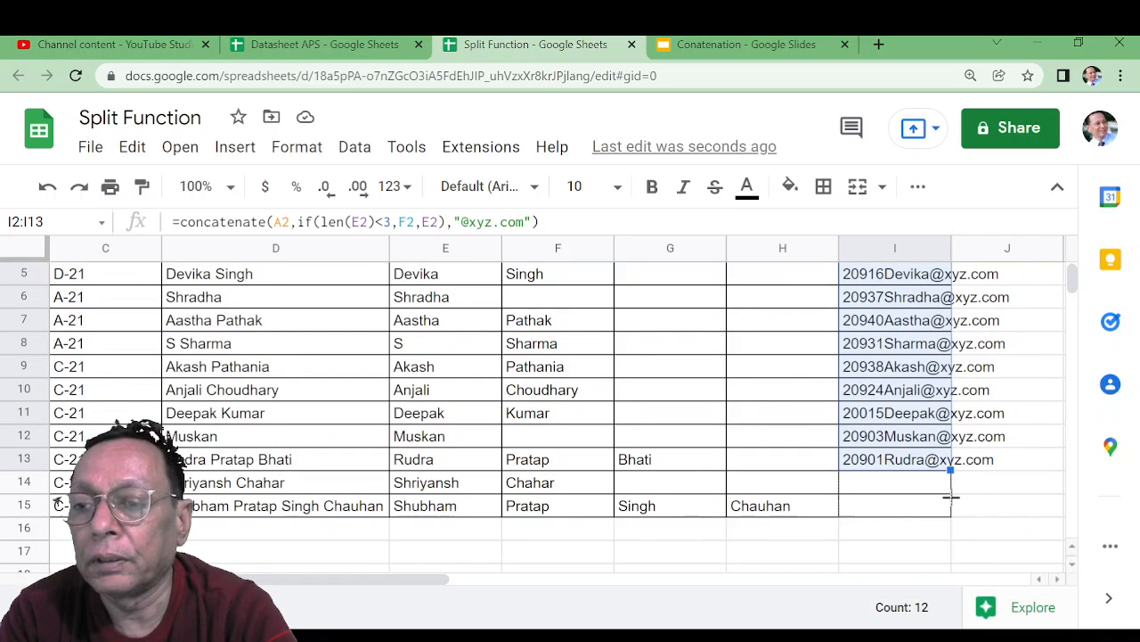
drag(950, 497, 951, 512)
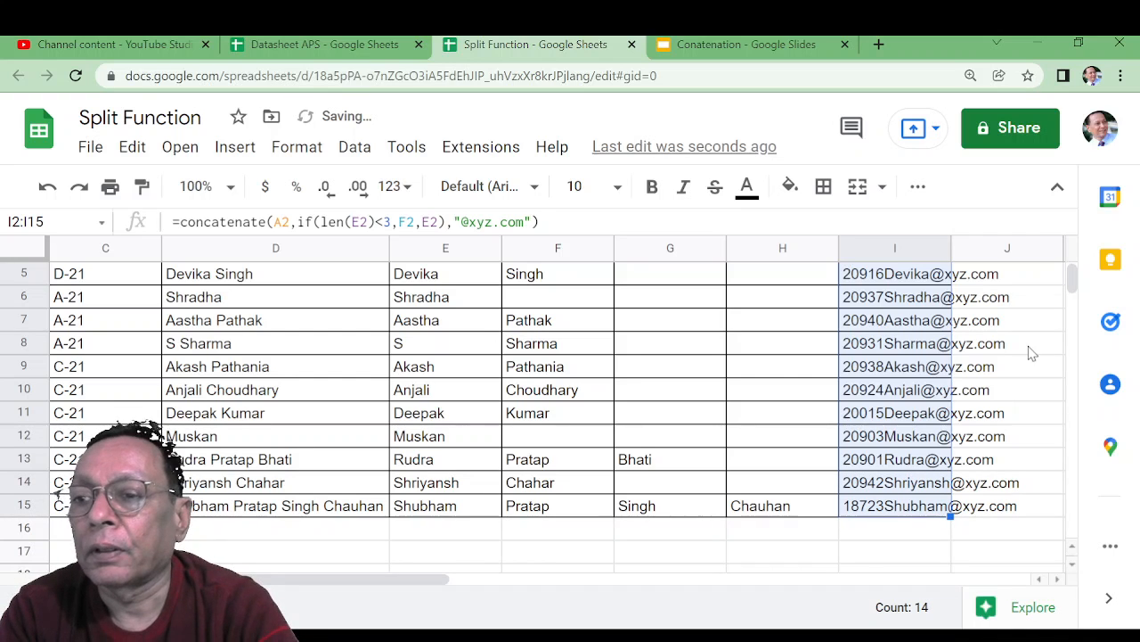
scroll(1074, 279, up, 2)
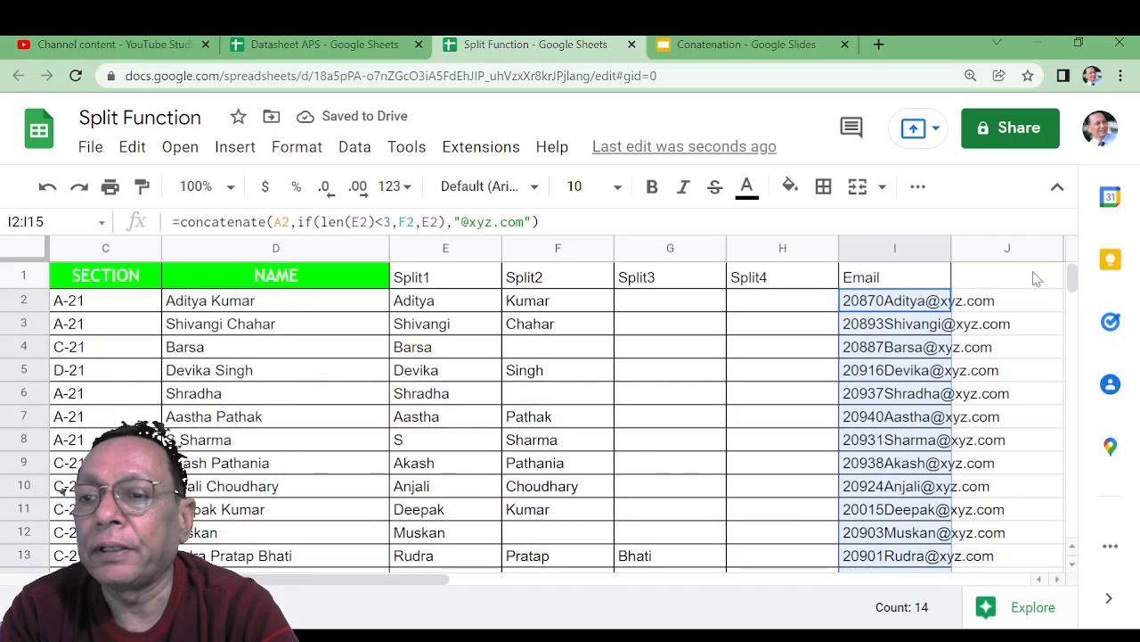
double_click(950, 251)
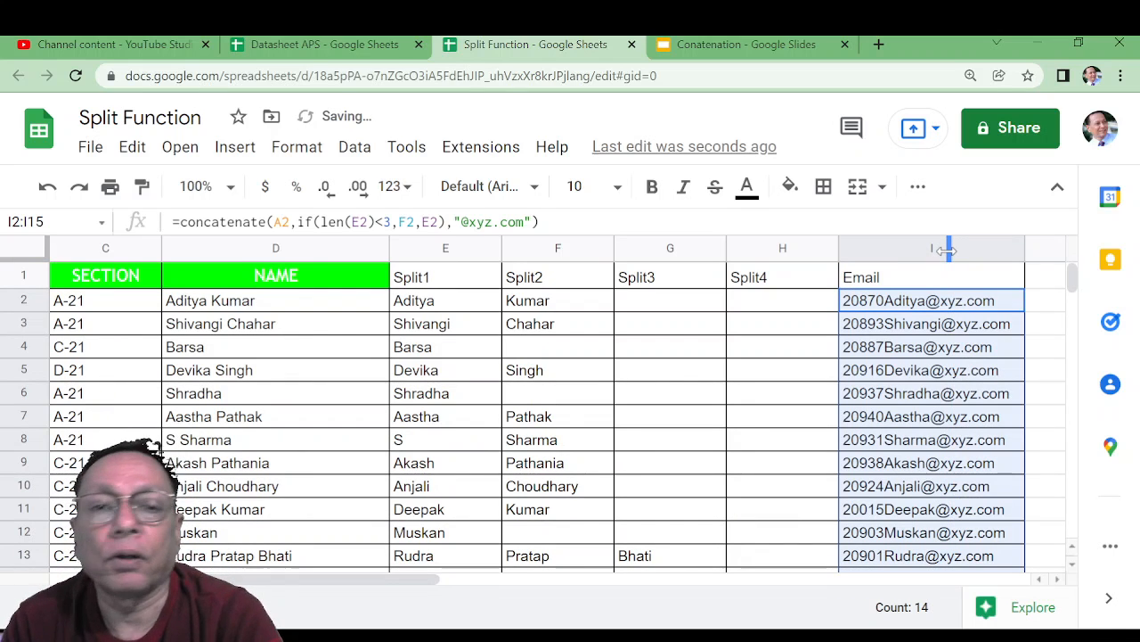